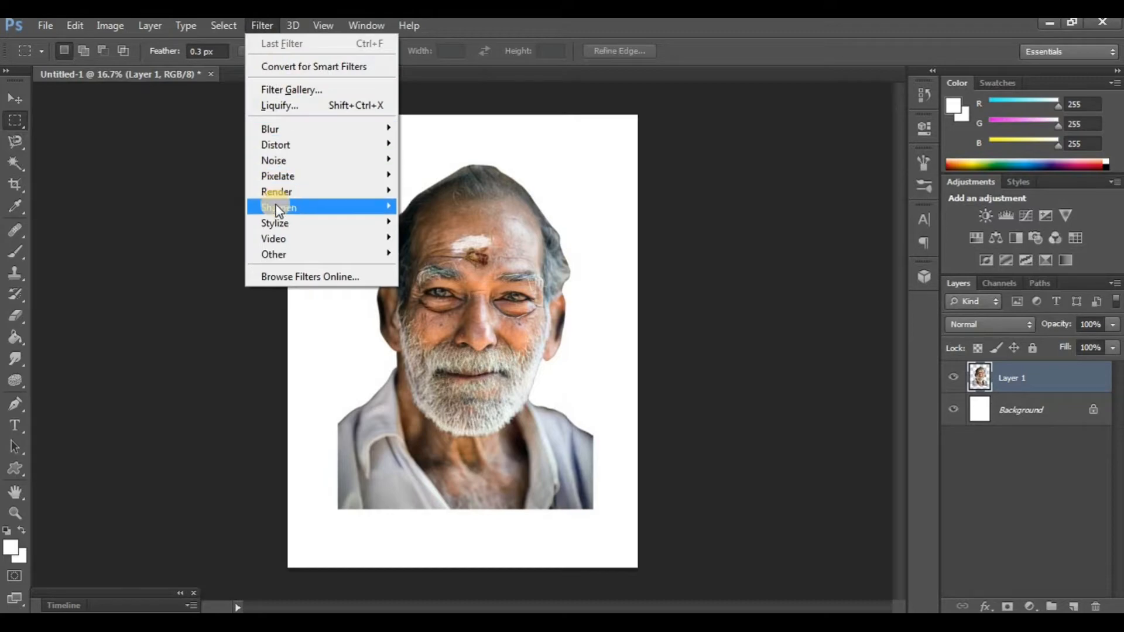
# Step: Sharpen Layer 1 with Unsharp Mask at 70% amount, 5.8 px radius and threshold 32, and duplicate the layer
pyautogui.moveTo(304, 207)
pyautogui.click(446, 270)
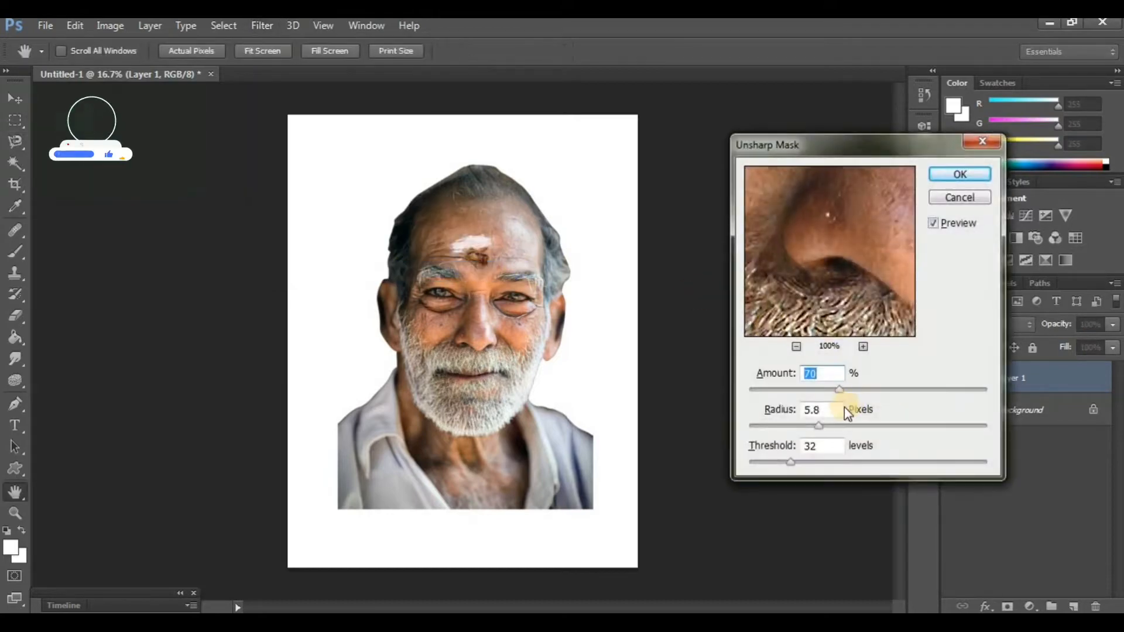
pyautogui.press('Return')
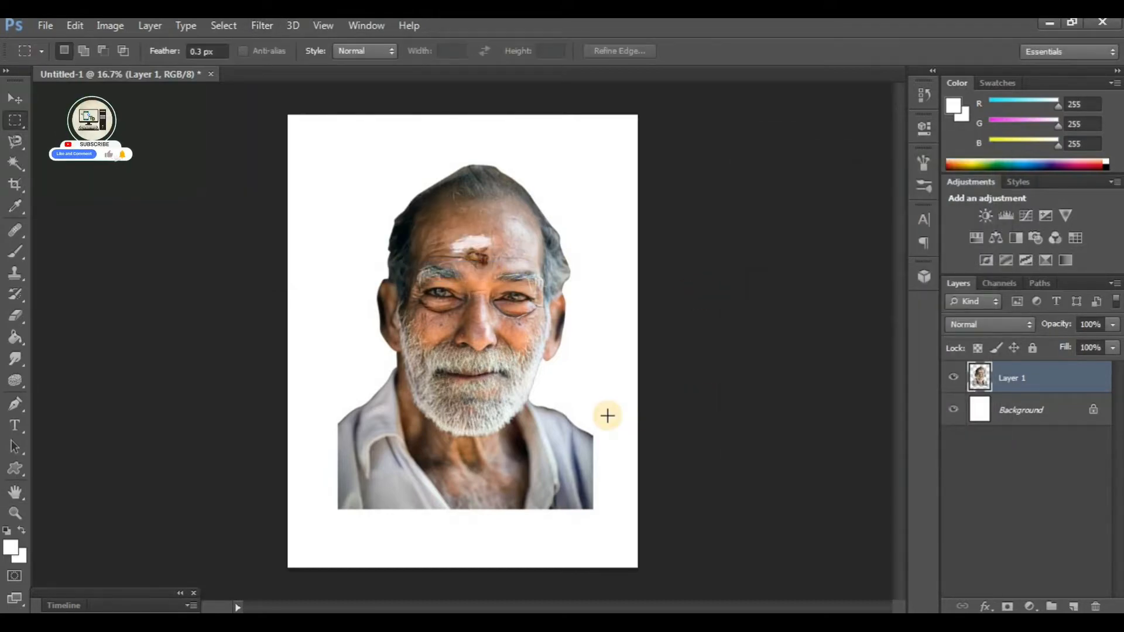
pyautogui.hotkey('ctrl', 'j')
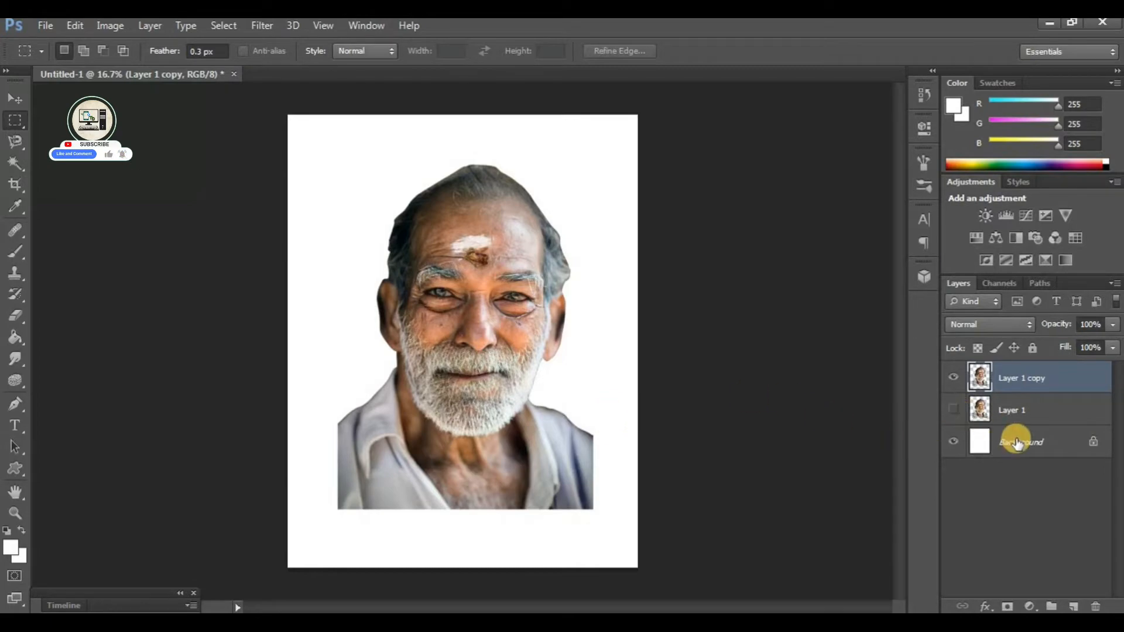
# Step: Add a Solid Color fill layer in muted olive directly above the Background layer
pyautogui.click(1017, 443)
pyautogui.click(1030, 607)
pyautogui.click(965, 246)
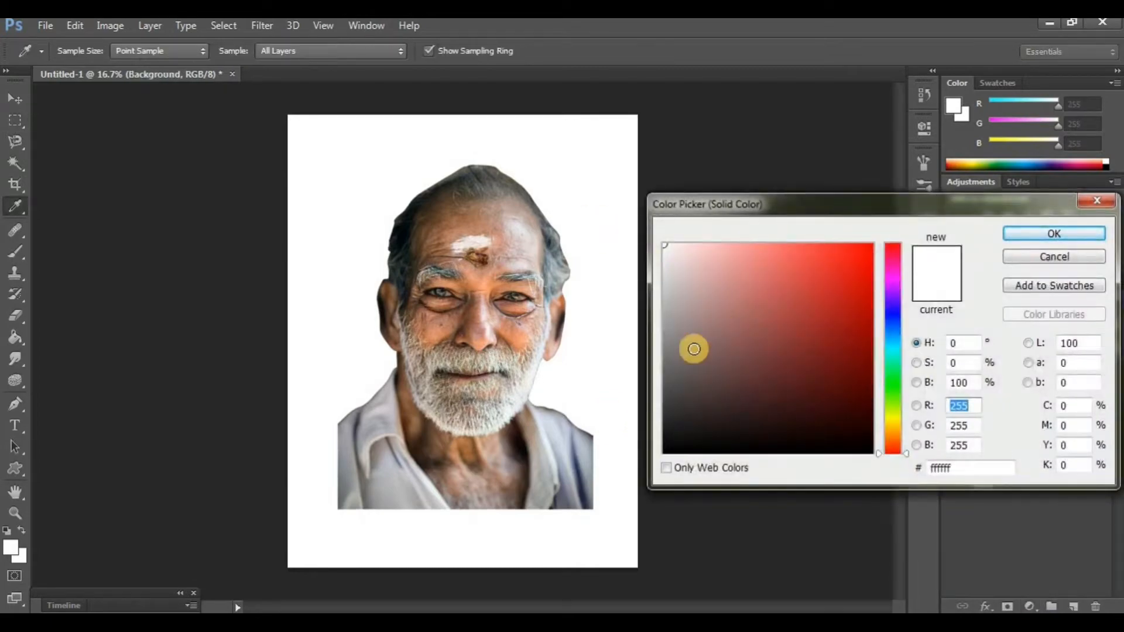
pyautogui.moveTo(694, 349); pyautogui.dragTo(665, 391)
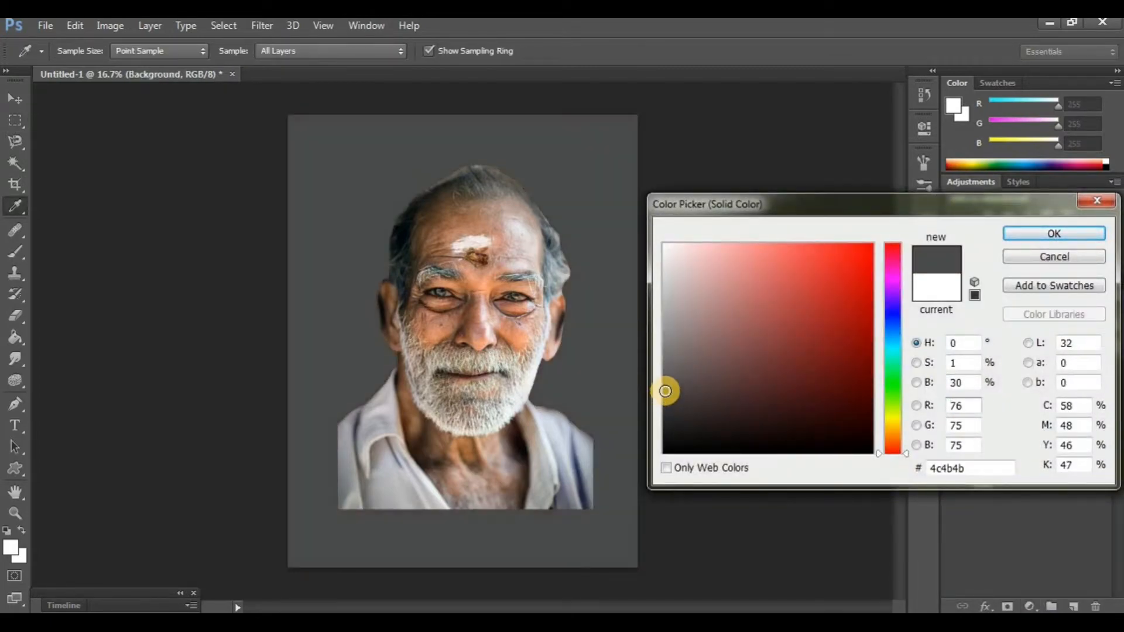
pyautogui.moveTo(893, 426); pyautogui.dragTo(891, 421)
pyautogui.click(830, 326)
pyautogui.moveTo(779, 296)
pyautogui.mouseDown()
pyautogui.moveTo(718, 336)
pyautogui.moveTo(720, 355)
pyautogui.mouseUp()
pyautogui.click(1052, 234)
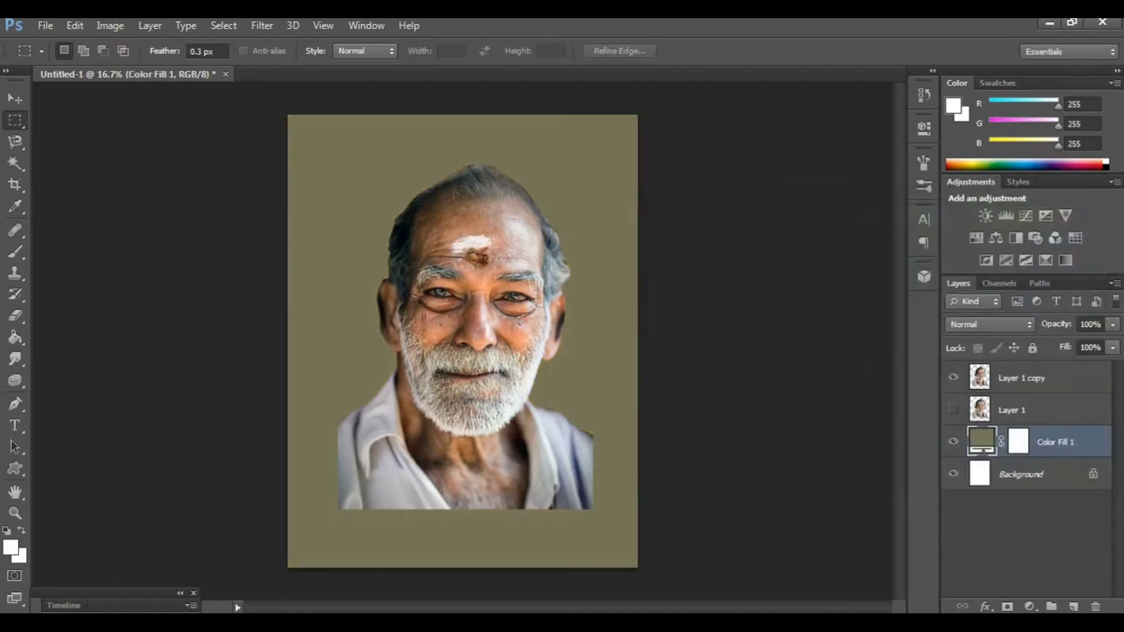
# Step: Smooth the forehead skin and markings on Layer 1 copy with an 80 px Smudge brush, raising the strength to 31%
pyautogui.hotkey('ctrl', '+')
pyautogui.hotkey('ctrl', '+')
pyautogui.hotkey('ctrl', '+')
pyautogui.hotkey('ctrl', '+')
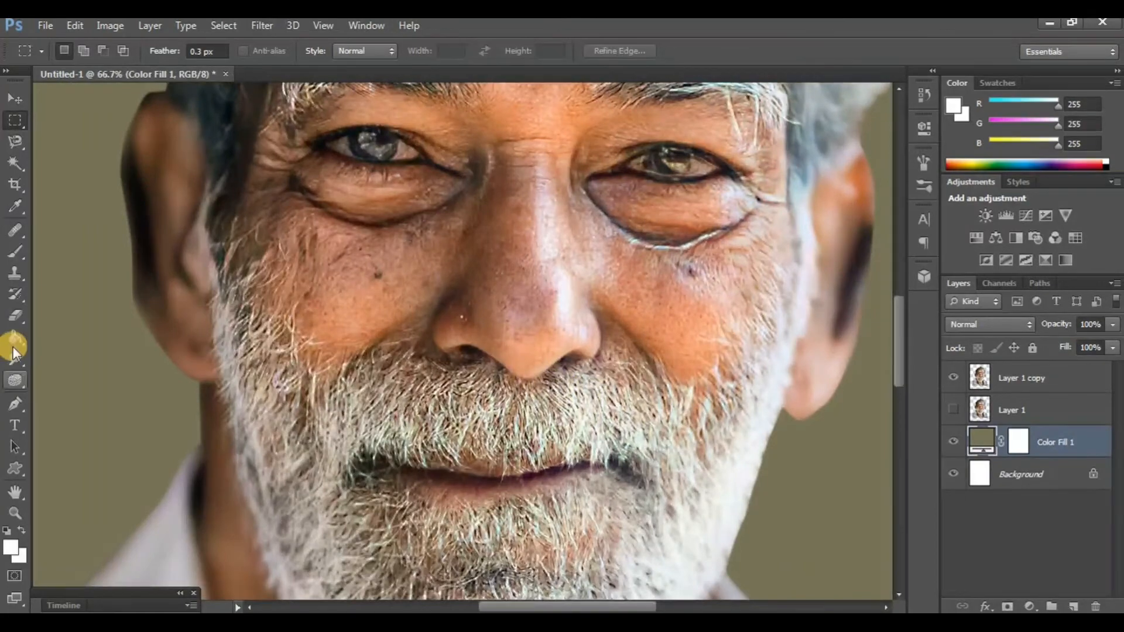
pyautogui.click(14, 354)
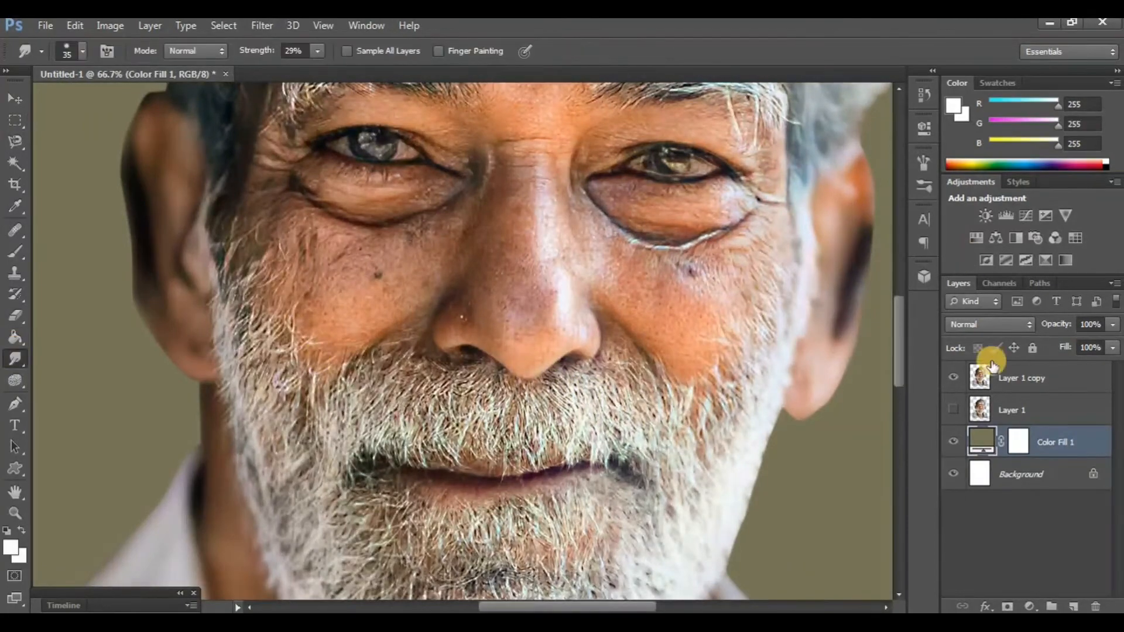
pyautogui.click(1013, 378)
pyautogui.scroll(1, 521, 312)
pyautogui.scroll(5, 518, 313)
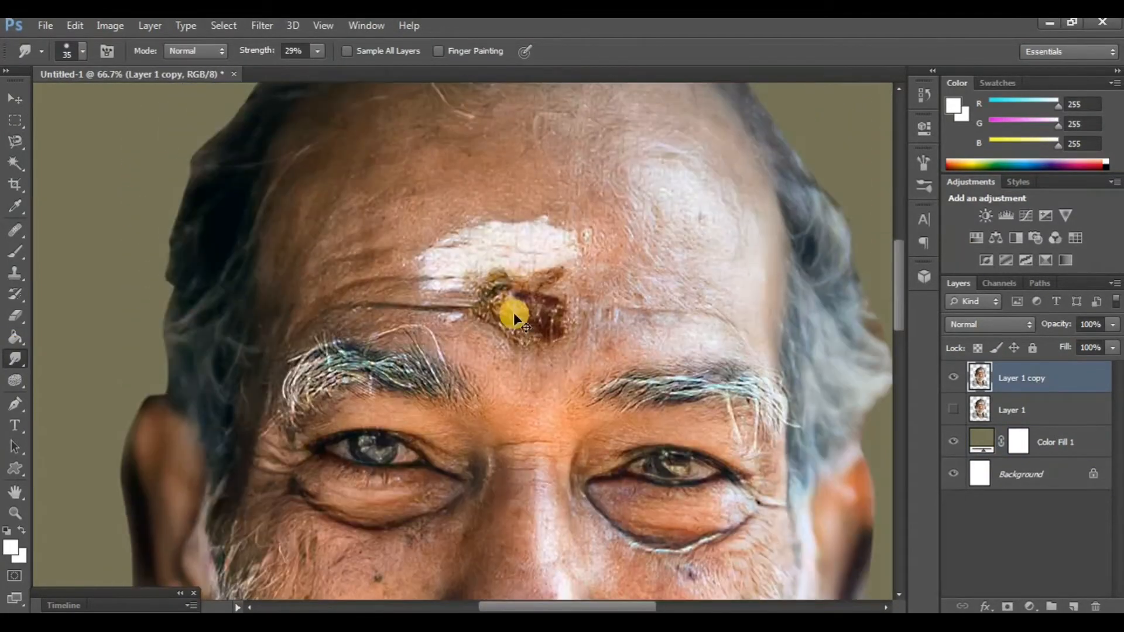
pyautogui.hotkey('ctrl', '+')
pyautogui.scroll(4, 483, 322)
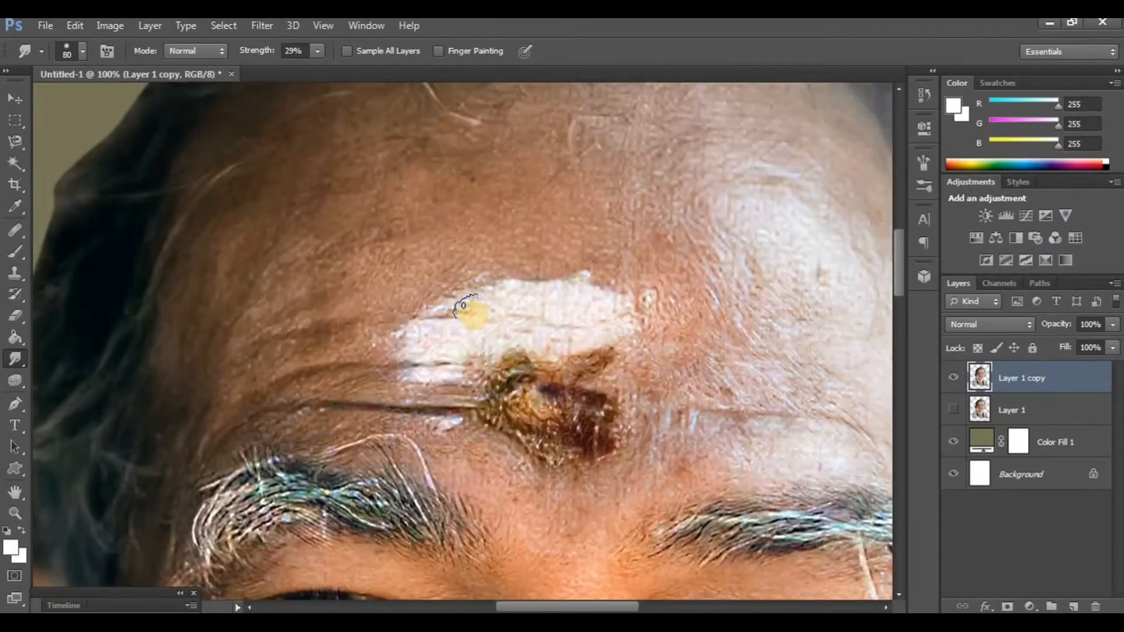
pyautogui.scroll(3, 462, 306)
pyautogui.scroll(-1, 471, 286)
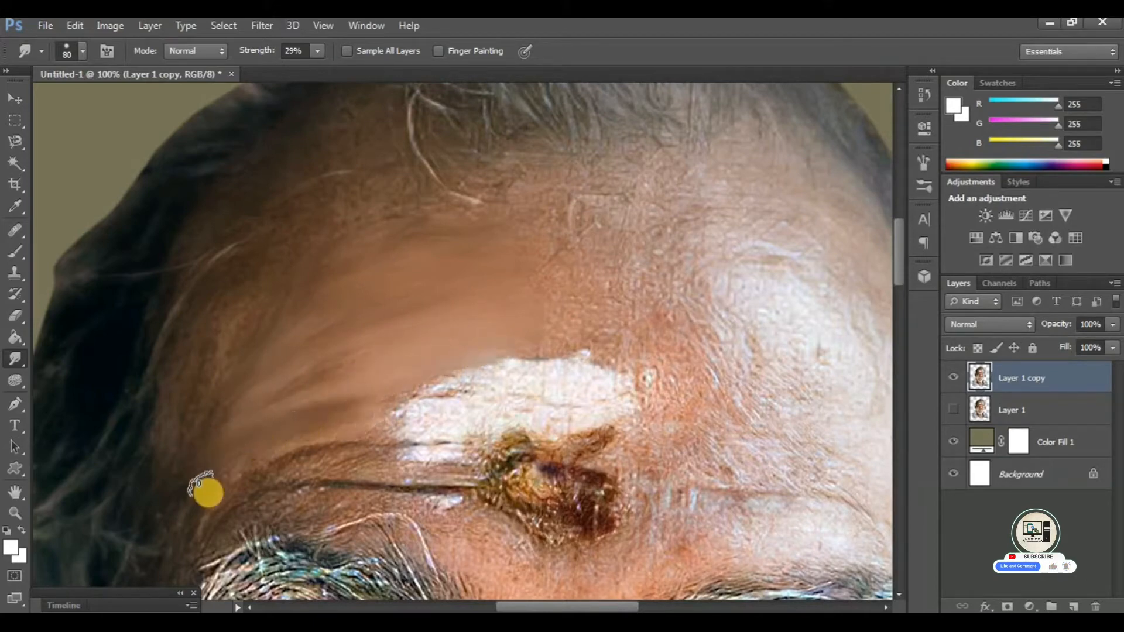
pyautogui.moveTo(199, 484); pyautogui.dragTo(296, 459)
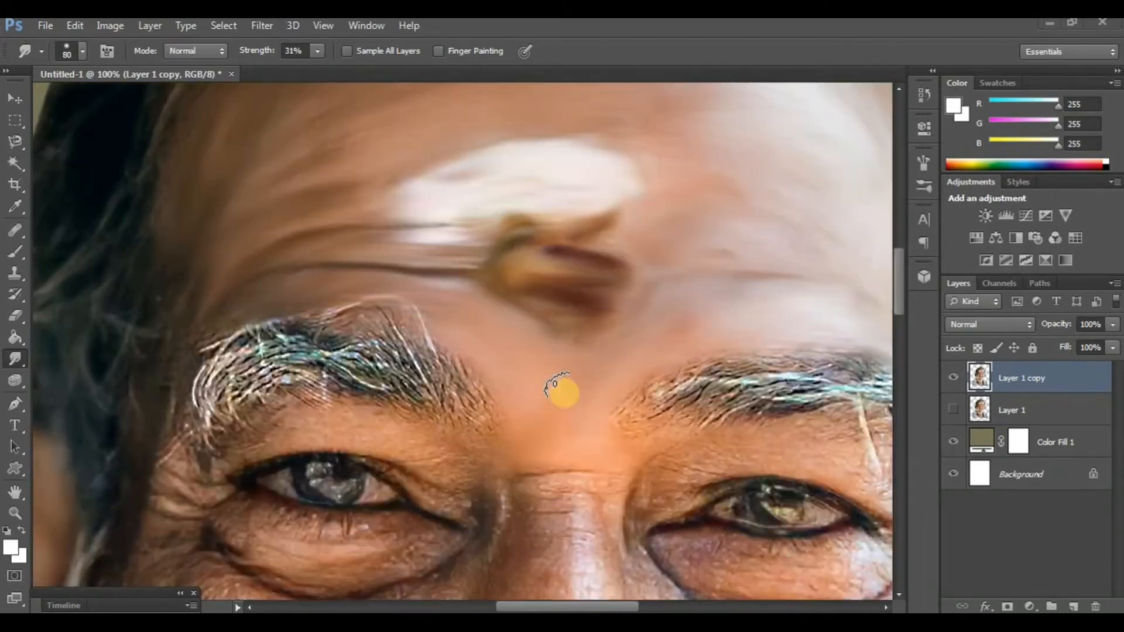
# Step: Turn on Layer 1 and toggle Layer 1 copy's visibility to compare the smudged forehead with the original
pyautogui.hotkey('ctrl', '-')
pyautogui.scroll(2, 572, 394)
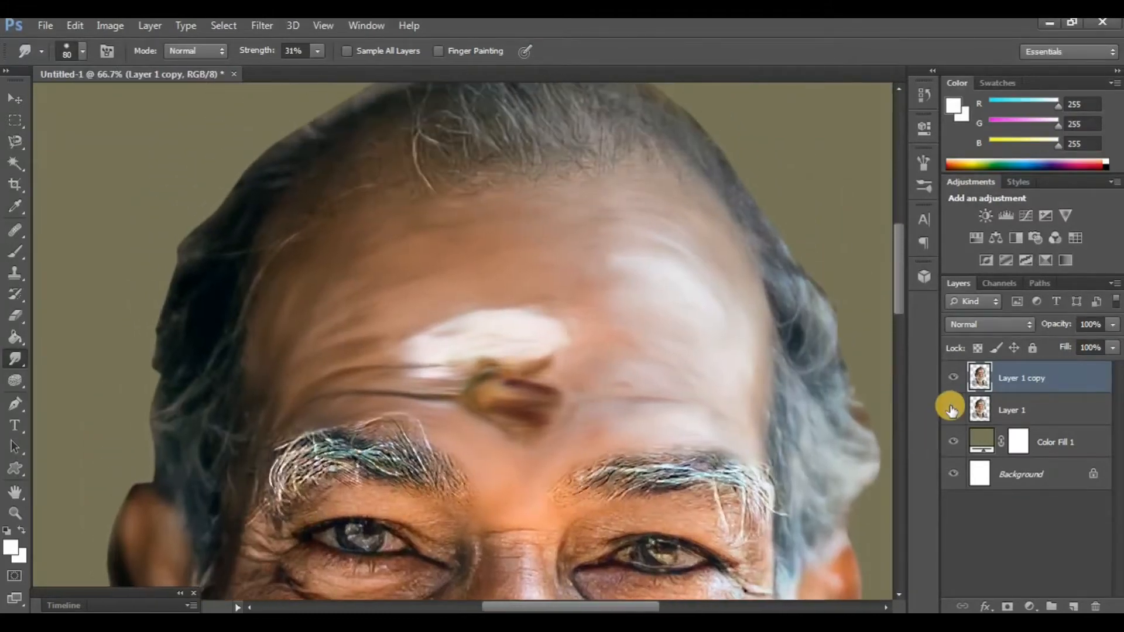
pyautogui.click(953, 380)
pyautogui.click(953, 380)
pyautogui.scroll(2, 465, 409)
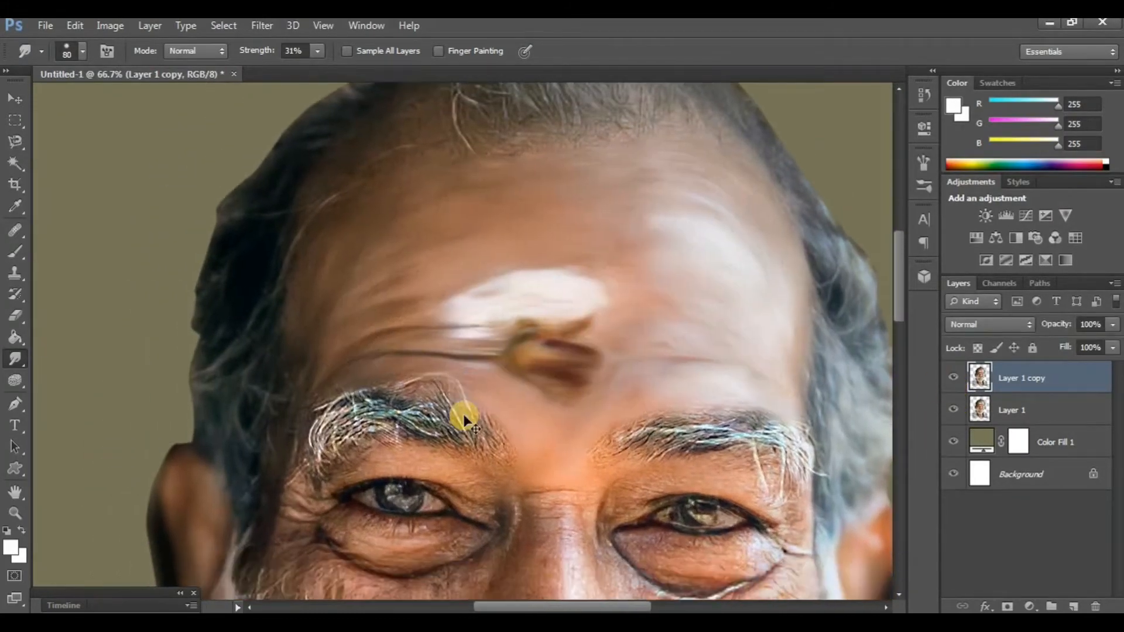
# Step: Smudge the hairs of the left-hand eyebrow into soft strokes with a 70 px brush at 31% strength
pyautogui.scroll(-3, 495, 392)
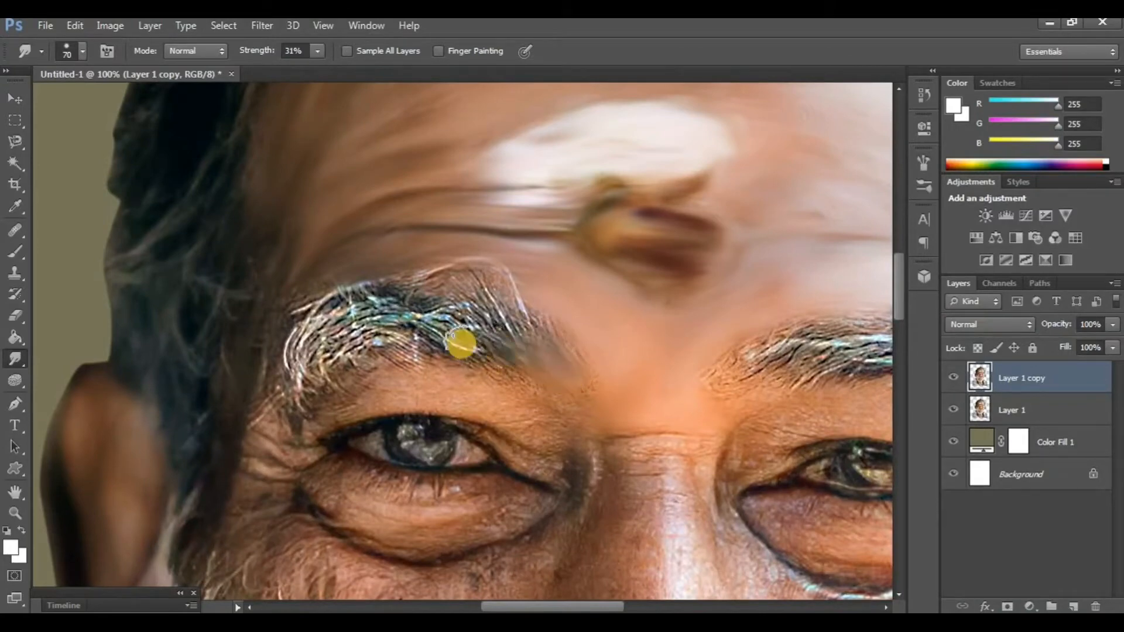
pyautogui.moveTo(461, 344)
pyautogui.mouseDown()
pyautogui.moveTo(421, 332)
pyautogui.moveTo(508, 339)
pyautogui.moveTo(449, 318)
pyautogui.moveTo(500, 321)
pyautogui.moveTo(548, 357)
pyautogui.moveTo(484, 311)
pyautogui.moveTo(511, 363)
pyautogui.moveTo(465, 323)
pyautogui.moveTo(396, 362)
pyautogui.mouseUp()
pyautogui.hscroll(-2, 469, 310)
# Step: Smooth the upper eyelid and the under-eye bag of the left-hand eye with a 60 px Smudge brush
pyautogui.hotkey('ctrl', '+')
pyautogui.press('[')
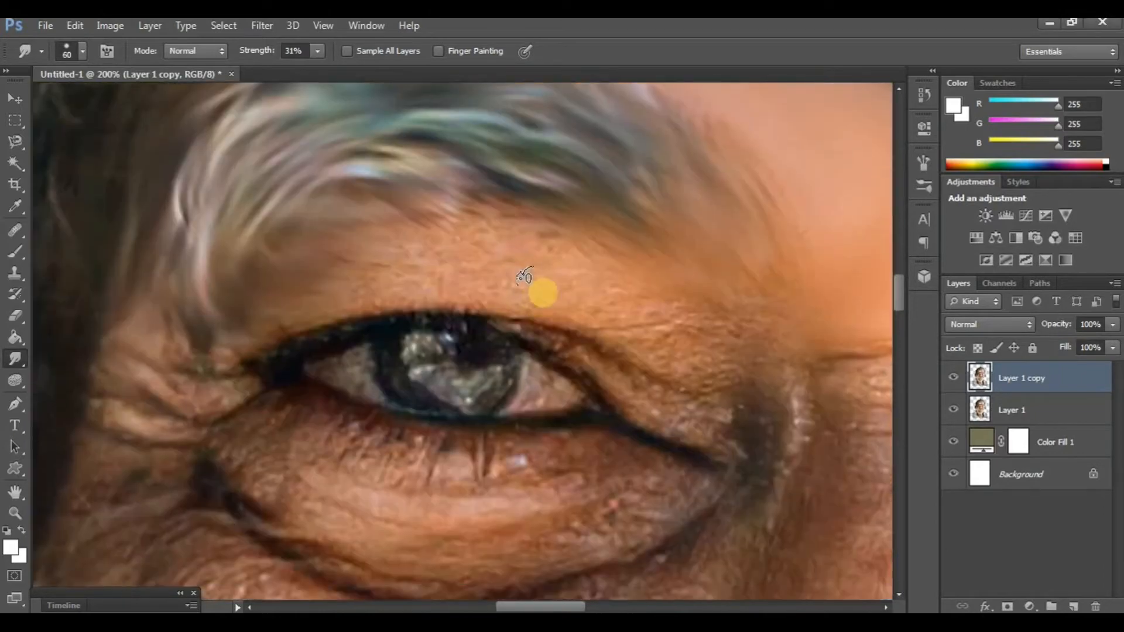
pyautogui.moveTo(337, 277)
pyautogui.mouseDown()
pyautogui.moveTo(534, 321)
pyautogui.moveTo(711, 427)
pyautogui.moveTo(533, 309)
pyautogui.moveTo(626, 341)
pyautogui.moveTo(603, 332)
pyautogui.moveTo(609, 317)
pyautogui.moveTo(711, 324)
pyautogui.moveTo(733, 392)
pyautogui.moveTo(708, 439)
pyautogui.mouseUp()
pyautogui.hscroll(3, 609, 327)
pyautogui.hscroll(-4, 659, 364)
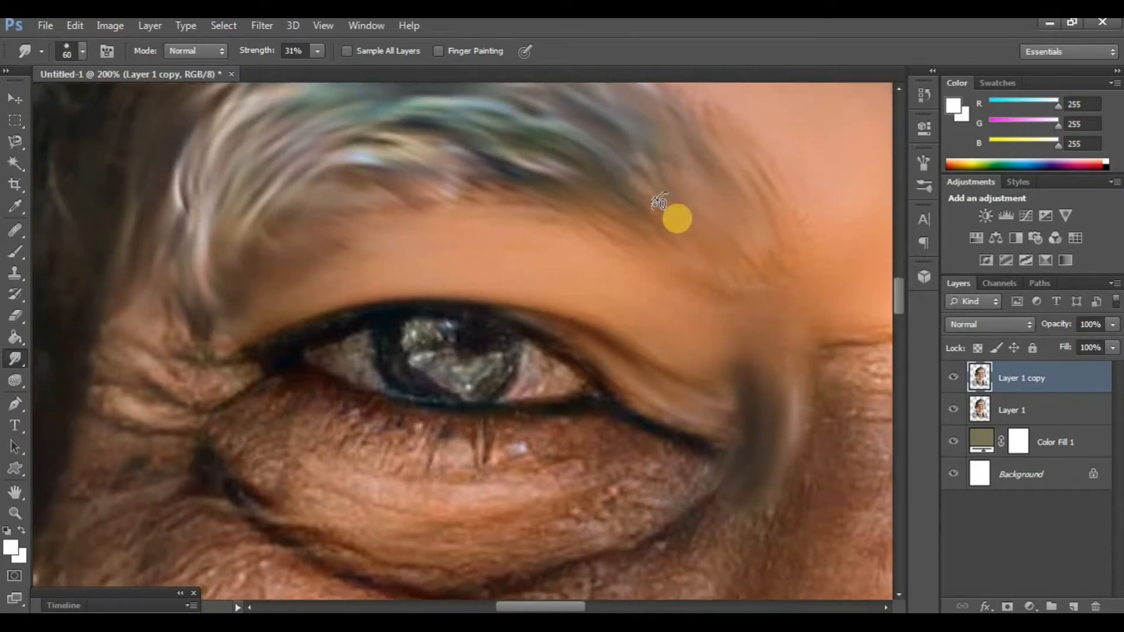
pyautogui.scroll(-5, 446, 363)
pyautogui.moveTo(665, 289)
pyautogui.mouseDown()
pyautogui.moveTo(685, 334)
pyautogui.moveTo(448, 321)
pyautogui.moveTo(615, 319)
pyautogui.moveTo(539, 331)
pyautogui.moveTo(335, 289)
pyautogui.moveTo(533, 336)
pyautogui.moveTo(649, 339)
pyautogui.moveTo(418, 363)
pyautogui.moveTo(287, 309)
pyautogui.moveTo(428, 356)
pyautogui.moveTo(713, 365)
pyautogui.moveTo(643, 430)
pyautogui.moveTo(497, 447)
pyautogui.moveTo(474, 417)
pyautogui.moveTo(550, 401)
pyautogui.mouseUp()
pyautogui.scroll(-1, 468, 422)
# Step: Hide and show Layer 1 copy to compare the smudged left-hand eye area with the original
pyautogui.hotkey('ctrl', '-')
pyautogui.hotkey('ctrl', '-')
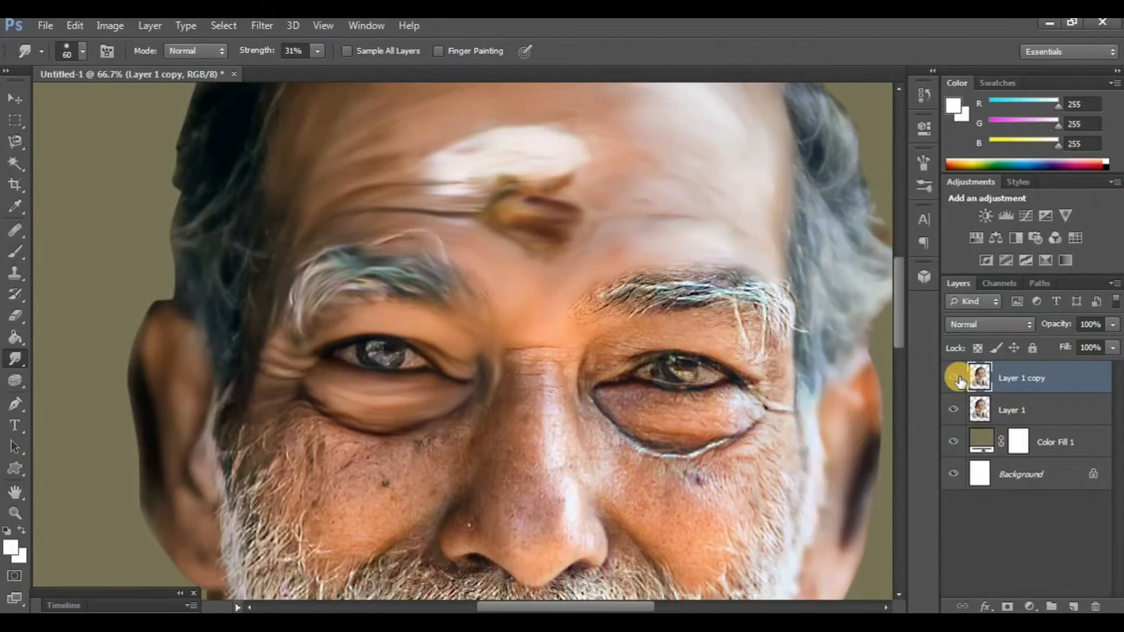
pyautogui.click(955, 378)
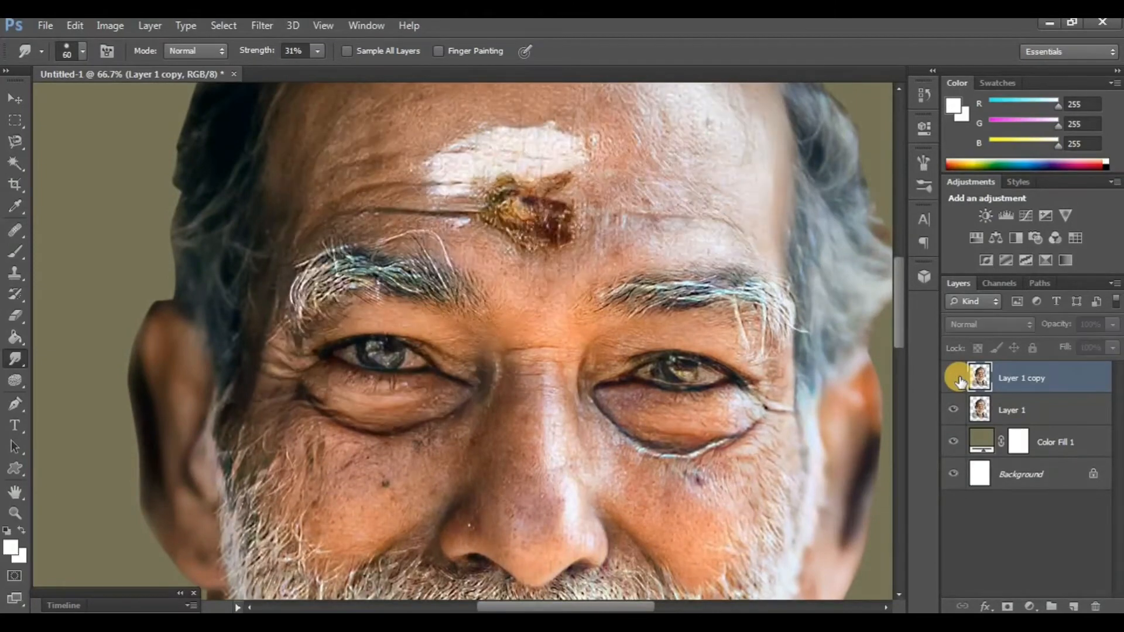
pyautogui.click(955, 378)
# Step: Smudge the right-hand eyebrow along its hair direction with a 45 px brush at 31% strength
pyautogui.keyDown('ctrl'); pyautogui.click(598, 373); pyautogui.keyUp('ctrl')
pyautogui.moveTo(598, 373)
pyautogui.mouseDown()
pyautogui.moveTo(548, 324)
pyautogui.moveTo(503, 333)
pyautogui.mouseUp()
pyautogui.press('[')
pyautogui.scroll(-1, 436, 324)
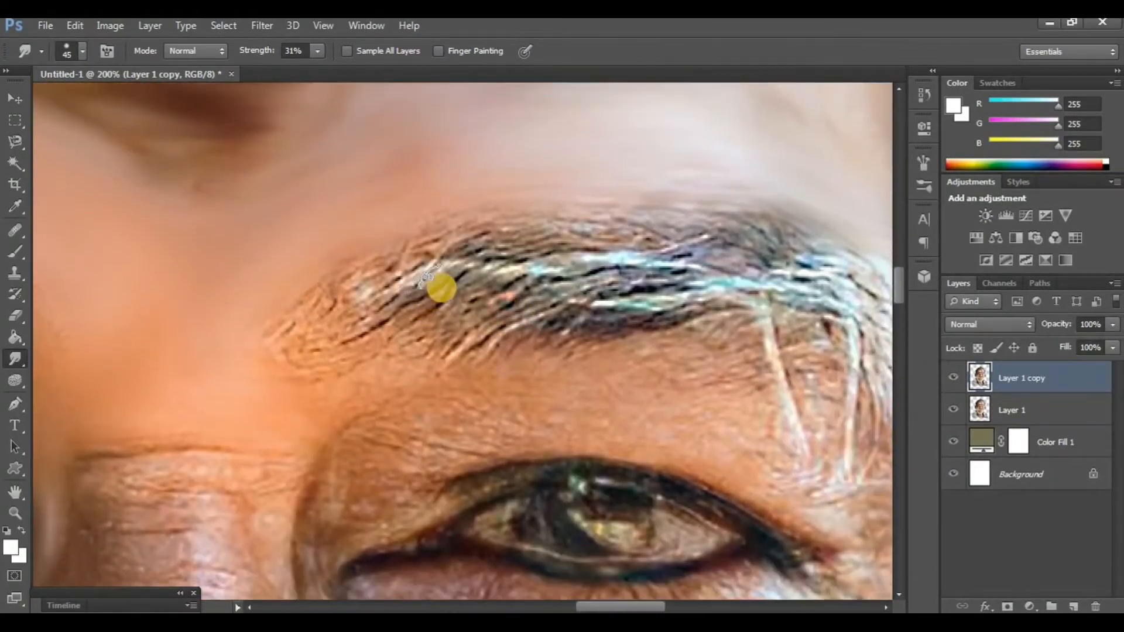
pyautogui.press('[')
pyautogui.moveTo(439, 284)
pyautogui.mouseDown()
pyautogui.moveTo(362, 326)
pyautogui.moveTo(362, 310)
pyautogui.moveTo(424, 256)
pyautogui.moveTo(298, 311)
pyautogui.mouseUp()
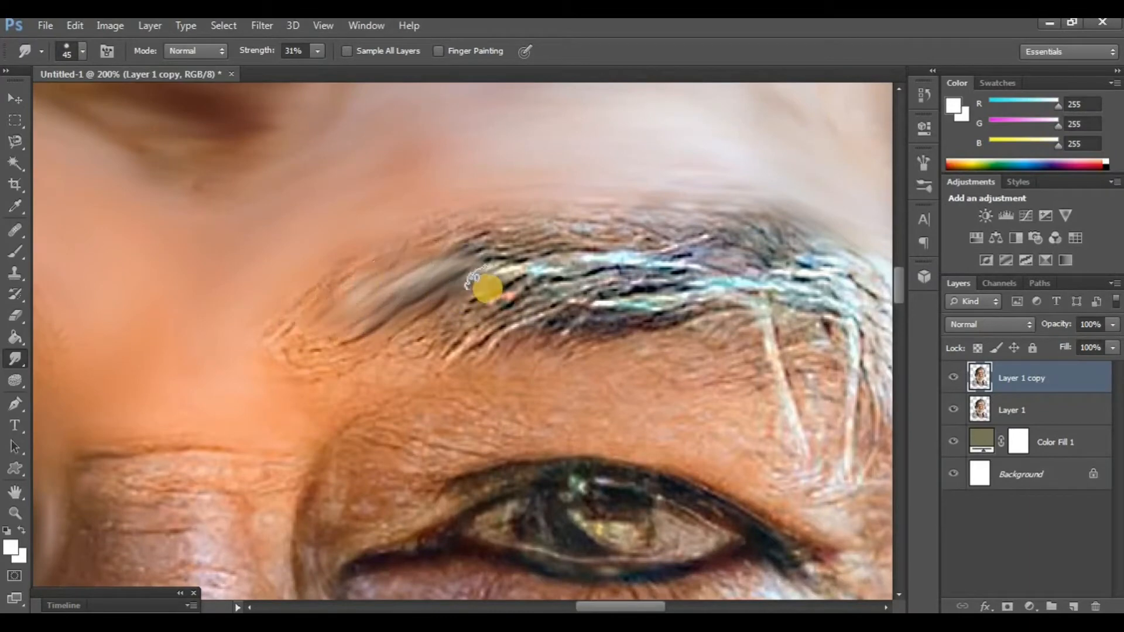
pyautogui.moveTo(487, 288); pyautogui.dragTo(297, 366)
pyautogui.hscroll(3, 411, 328)
pyautogui.moveTo(524, 273)
pyautogui.mouseDown()
pyautogui.moveTo(414, 331)
pyautogui.moveTo(368, 337)
pyautogui.mouseUp()
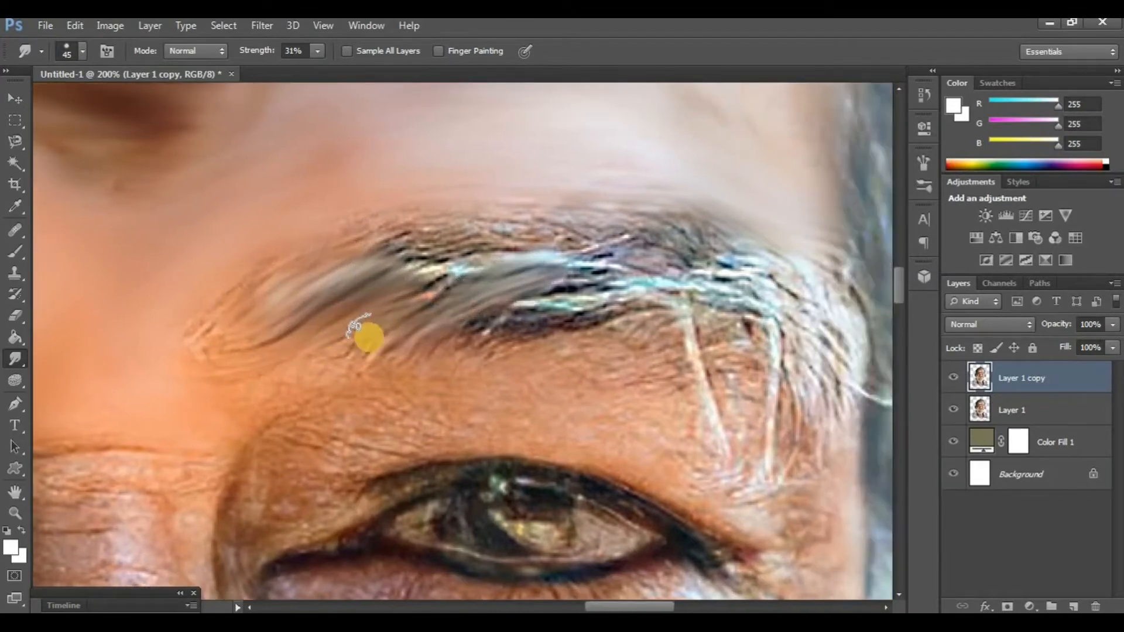
pyautogui.hscroll(1, 492, 298)
pyautogui.moveTo(607, 269); pyautogui.dragTo(461, 324)
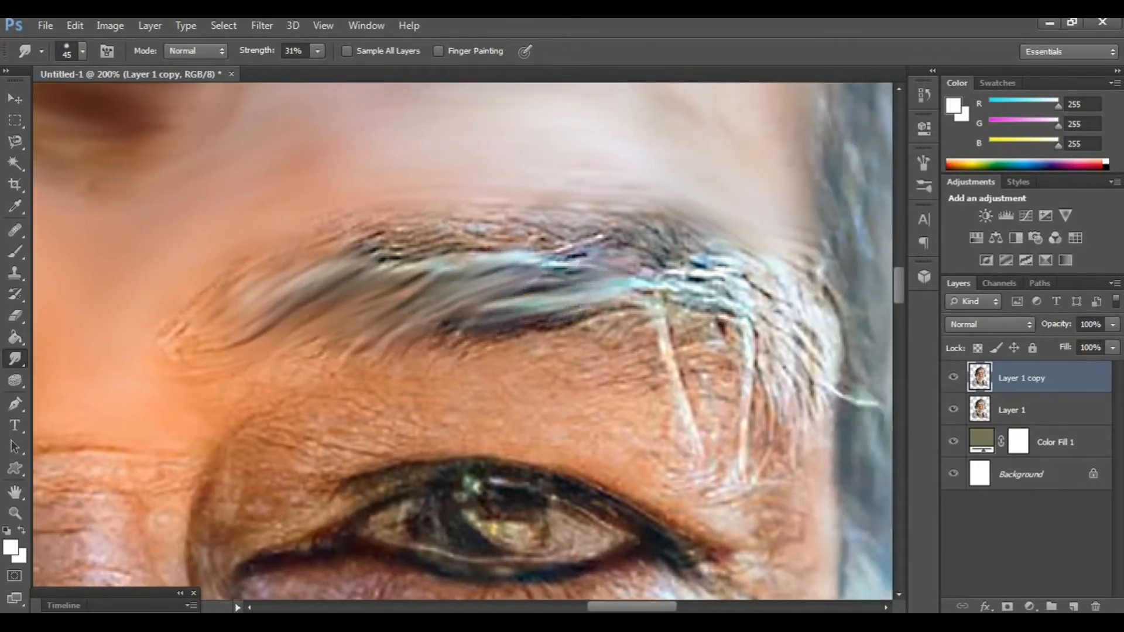
# Step: Smooth the eyelids, under-eye bag and surrounding skin of the right-hand eye with a 50 px Smudge brush
pyautogui.scroll(-5, 571, 399)
pyautogui.hscroll(2, 501, 364)
pyautogui.press(']')
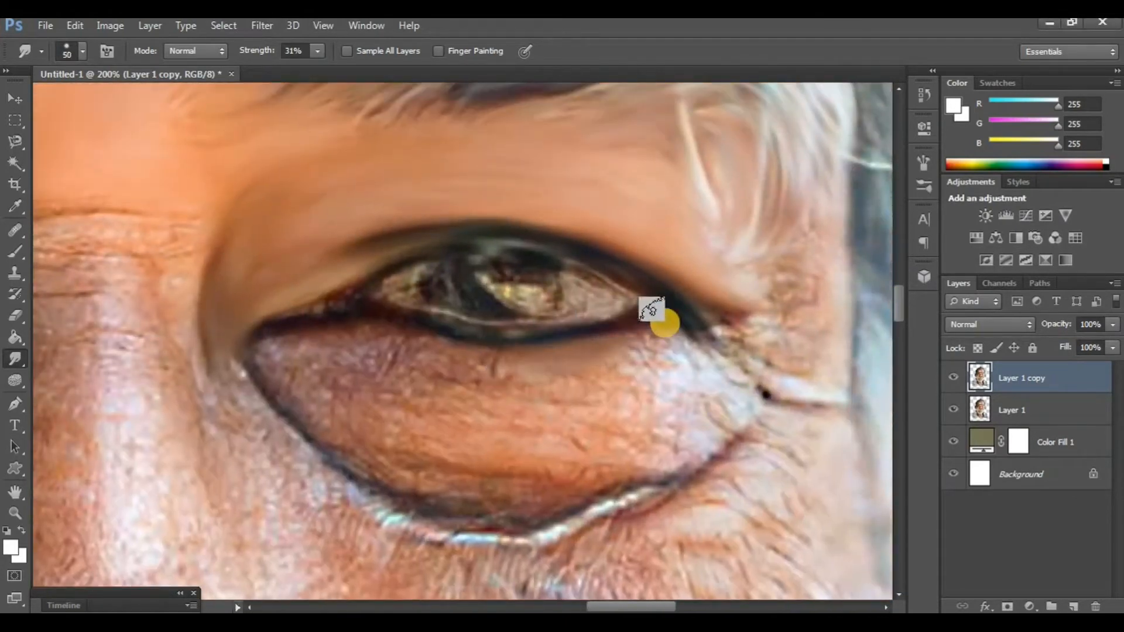
pyautogui.moveTo(651, 309)
pyautogui.mouseDown()
pyautogui.moveTo(456, 338)
pyautogui.moveTo(316, 322)
pyautogui.moveTo(272, 339)
pyautogui.moveTo(585, 365)
pyautogui.moveTo(571, 366)
pyautogui.moveTo(670, 353)
pyautogui.moveTo(539, 409)
pyautogui.moveTo(669, 369)
pyautogui.moveTo(394, 382)
pyautogui.moveTo(491, 387)
pyautogui.moveTo(352, 360)
pyautogui.moveTo(479, 413)
pyautogui.moveTo(282, 369)
pyautogui.moveTo(383, 446)
pyautogui.moveTo(517, 462)
pyautogui.moveTo(434, 426)
pyautogui.mouseUp()
pyautogui.scroll(-3, 521, 470)
pyautogui.hscroll(3, 522, 470)
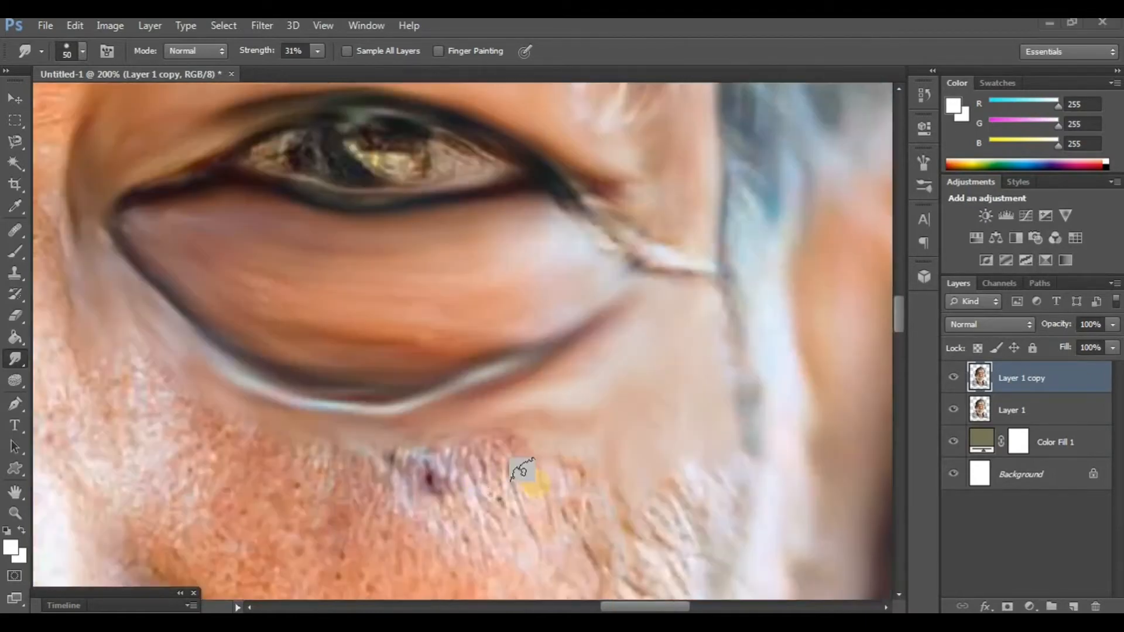
pyautogui.hscroll(-3, 522, 470)
pyautogui.moveTo(394, 394)
pyautogui.mouseDown()
pyautogui.moveTo(708, 284)
pyautogui.moveTo(694, 222)
pyautogui.moveTo(780, 250)
pyautogui.moveTo(682, 329)
pyautogui.moveTo(547, 387)
pyautogui.moveTo(426, 382)
pyautogui.moveTo(290, 322)
pyautogui.moveTo(249, 268)
pyautogui.moveTo(275, 198)
pyautogui.moveTo(324, 169)
pyautogui.moveTo(246, 175)
pyautogui.mouseUp()
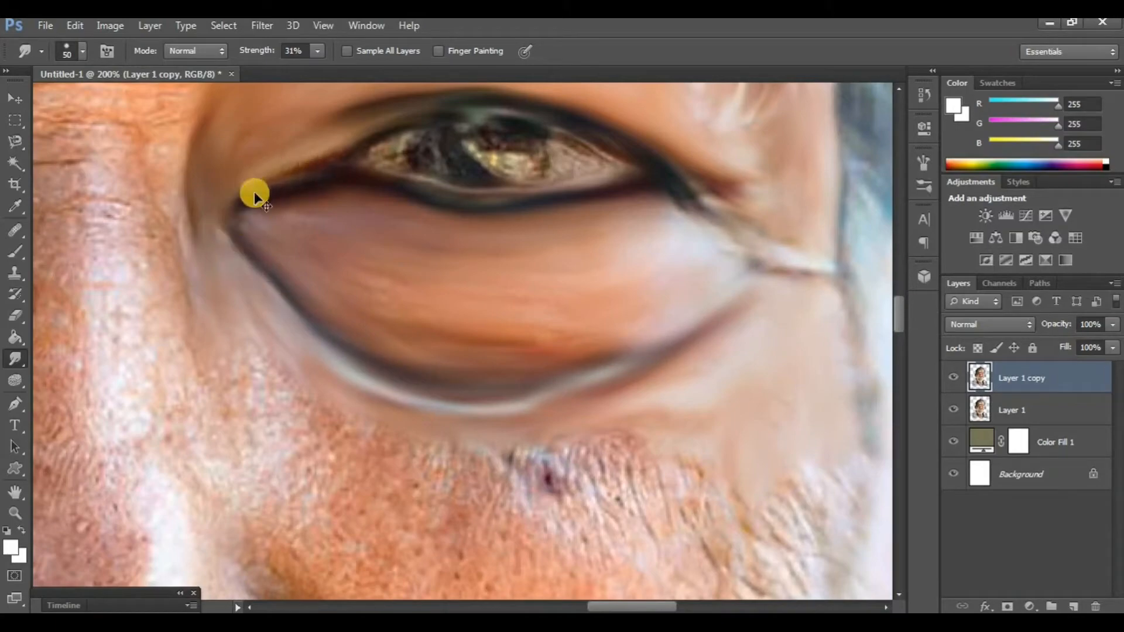
# Step: Toggle Layer 1 copy's visibility to compare both smudged eyes with the original photo
pyautogui.hotkey('ctrl', '-')
pyautogui.hotkey('ctrl', '-')
pyautogui.hscroll(-3, 414, 381)
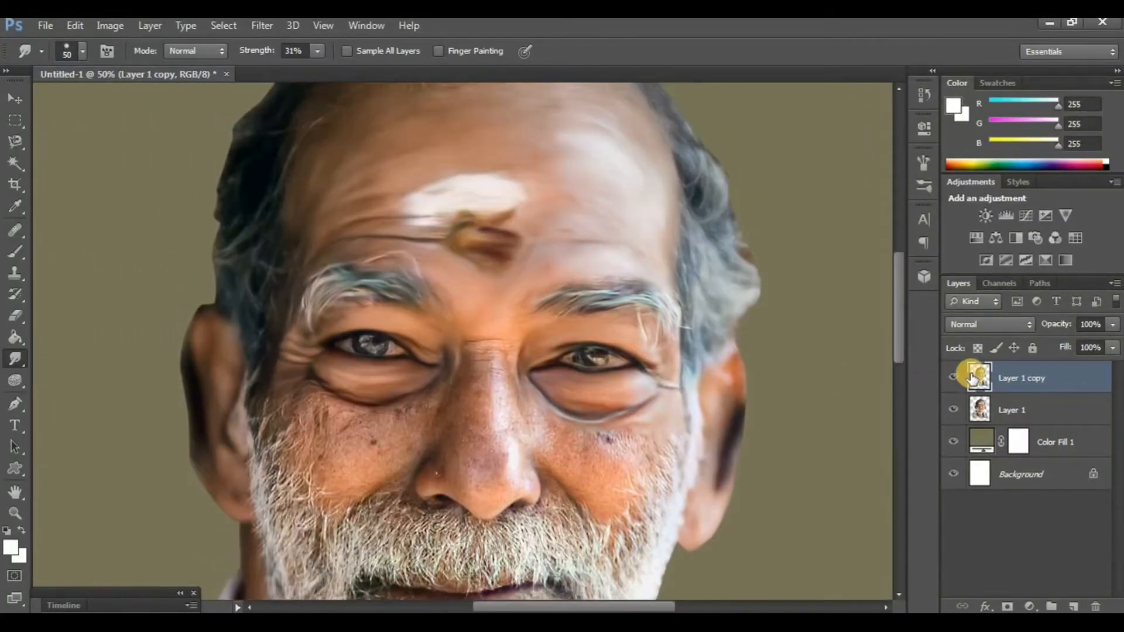
pyautogui.click(954, 378)
pyautogui.click(954, 378)
# Step: Smooth the creases and skin texture on the bridge of the nose with the 50 px Smudge brush
pyautogui.hotkey('ctrl', '+')
pyautogui.hotkey('ctrl', '+')
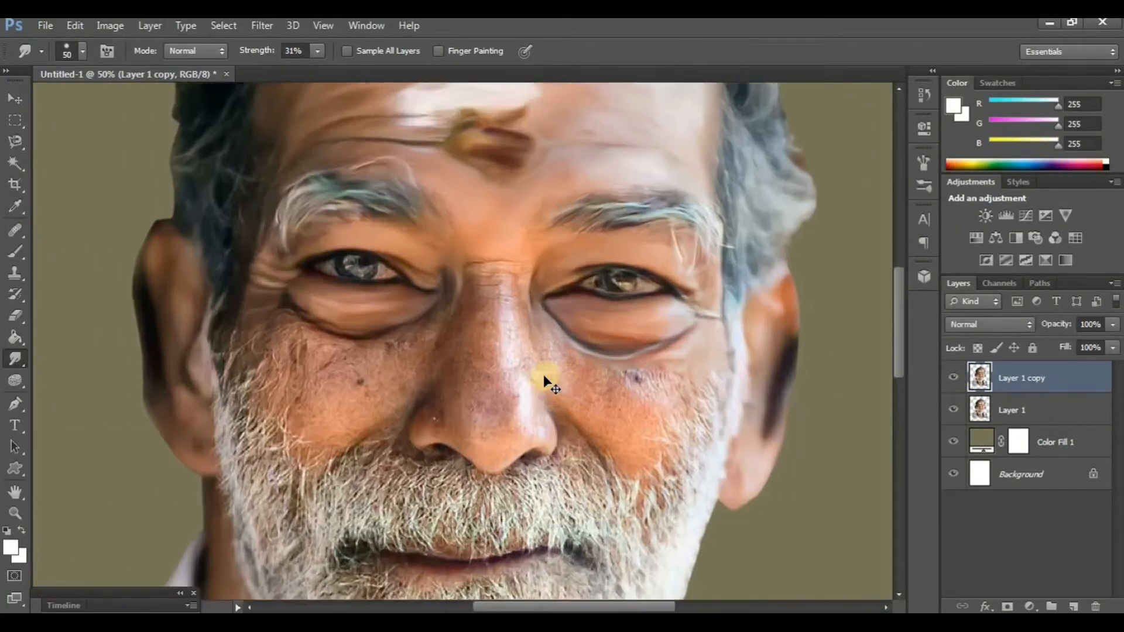
pyautogui.hotkey('ctrl', '+')
pyautogui.scroll(4, 459, 243)
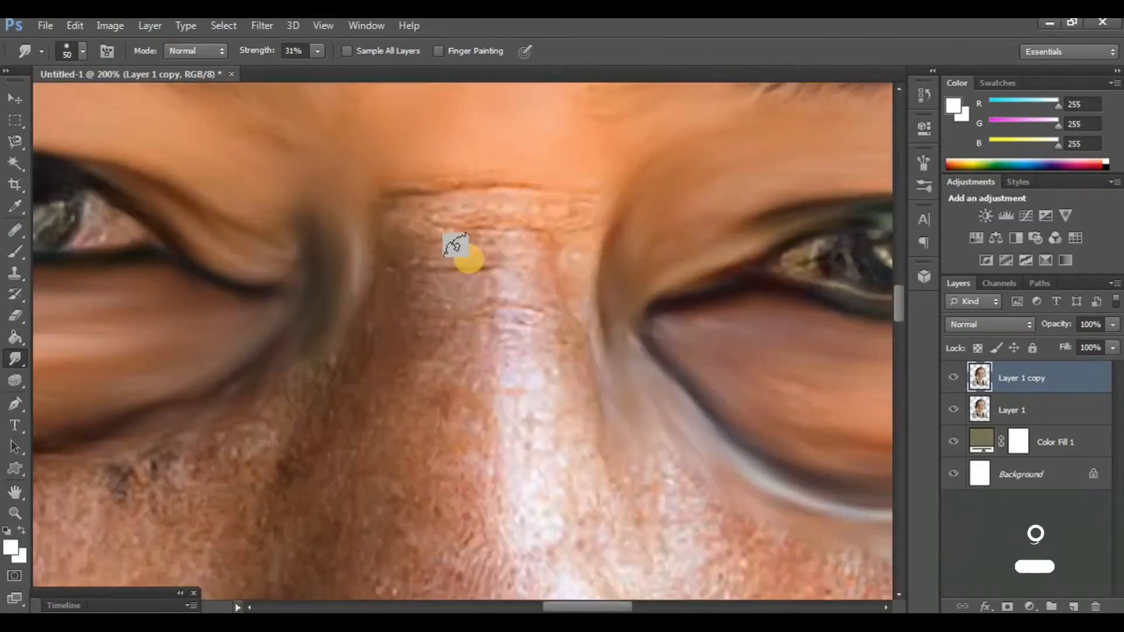
pyautogui.moveTo(543, 218)
pyautogui.mouseDown()
pyautogui.moveTo(384, 234)
pyautogui.moveTo(559, 310)
pyautogui.mouseUp()
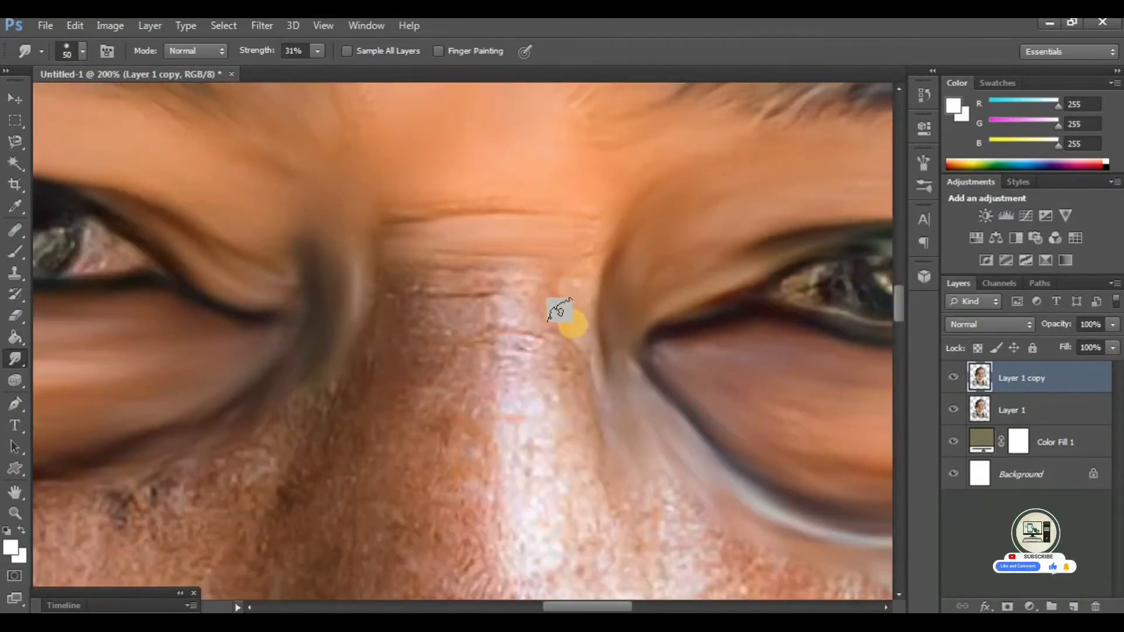
pyautogui.moveTo(527, 386)
pyautogui.mouseDown()
pyautogui.moveTo(459, 369)
pyautogui.moveTo(414, 321)
pyautogui.moveTo(341, 386)
pyautogui.moveTo(364, 329)
pyautogui.mouseUp()
pyautogui.scroll(-2, 370, 267)
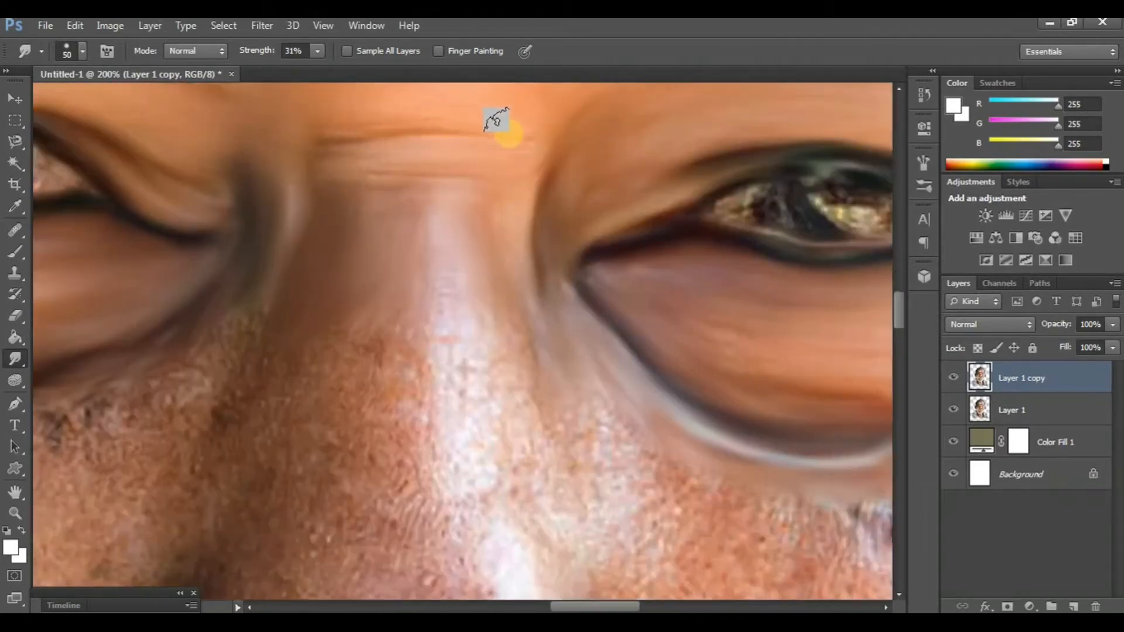
# Step: Smooth the lower nose, including the tip and both nostrils, with a 60 px Smudge brush
pyautogui.scroll(-3, 477, 283)
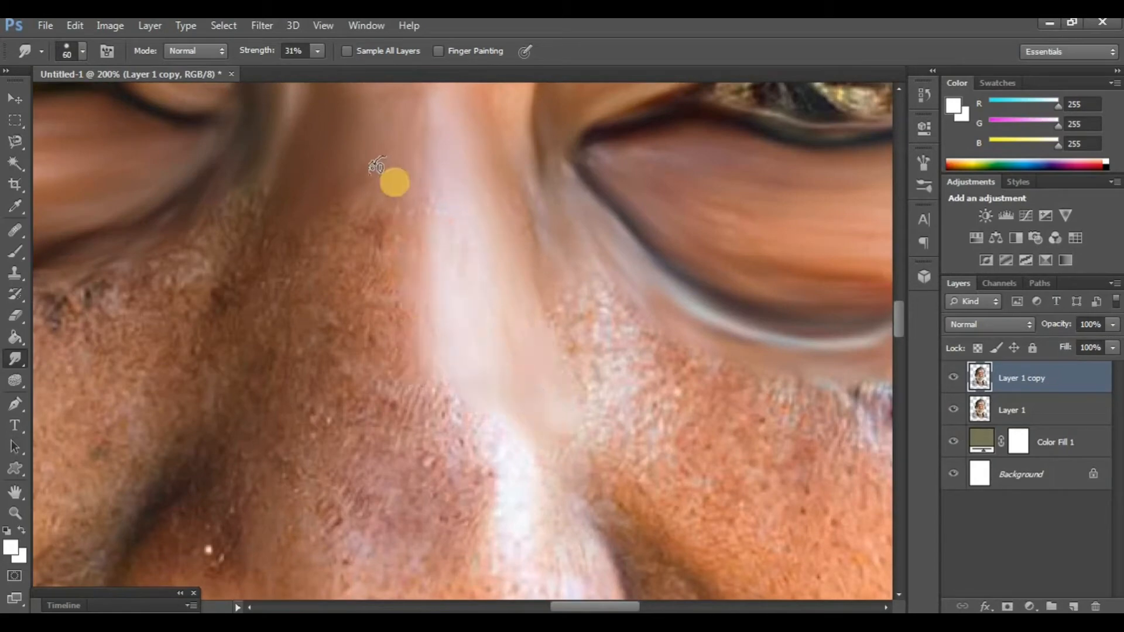
pyautogui.scroll(-5, 364, 351)
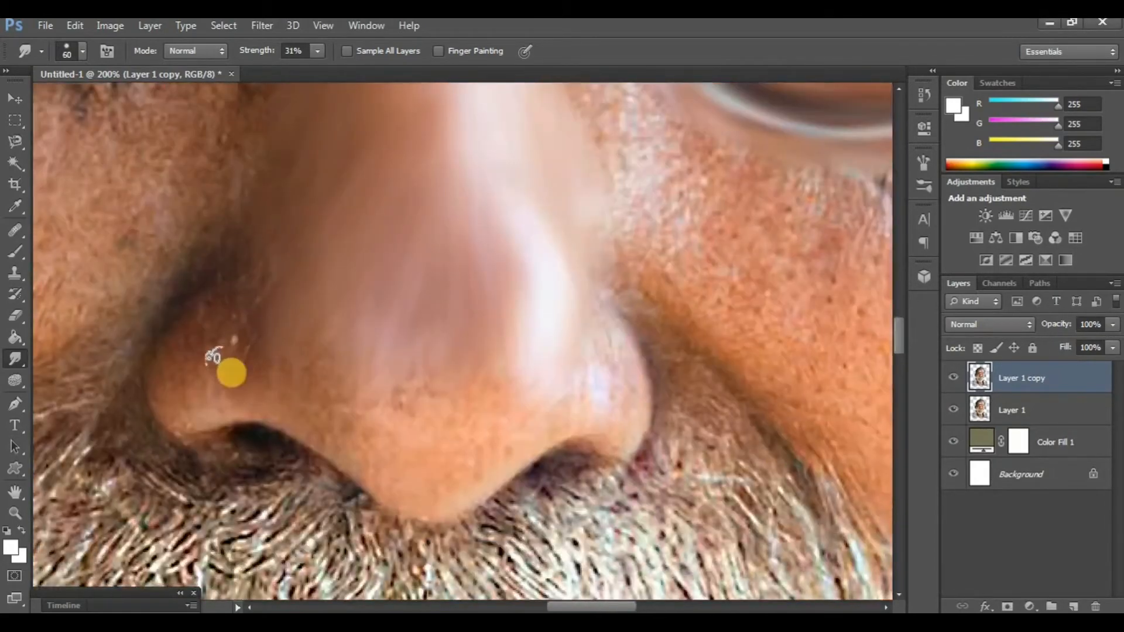
pyautogui.hscroll(2, 459, 299)
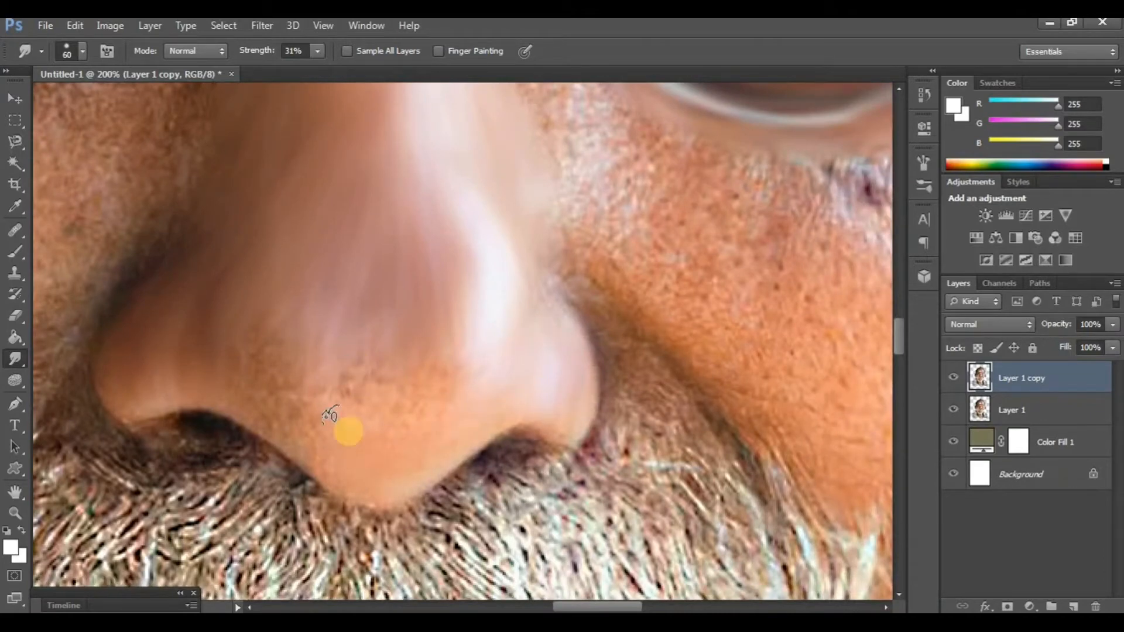
pyautogui.hscroll(-2, 364, 404)
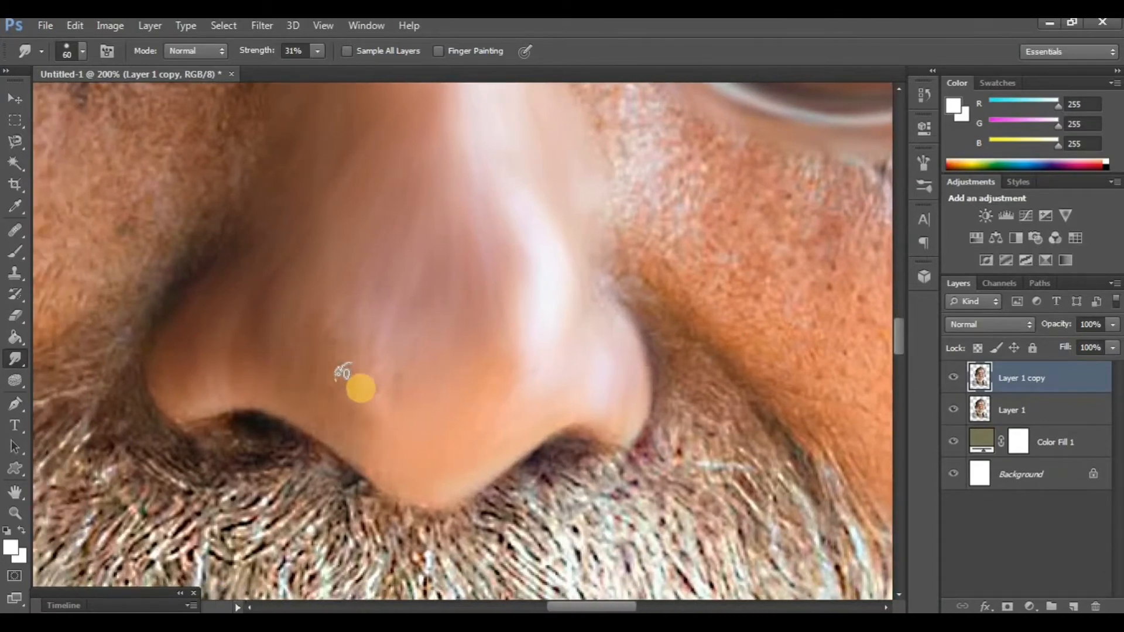
# Step: Toggle Layer 1 copy's visibility to compare the smudged nose with the original photo
pyautogui.scroll(4, 308, 362)
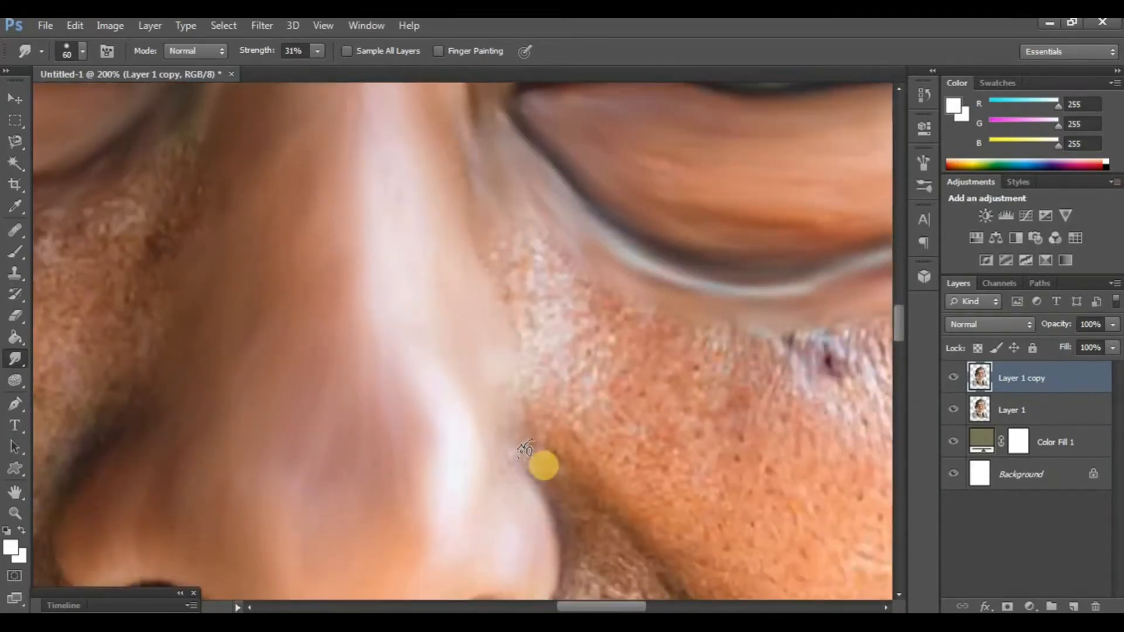
pyautogui.scroll(-5, 466, 413)
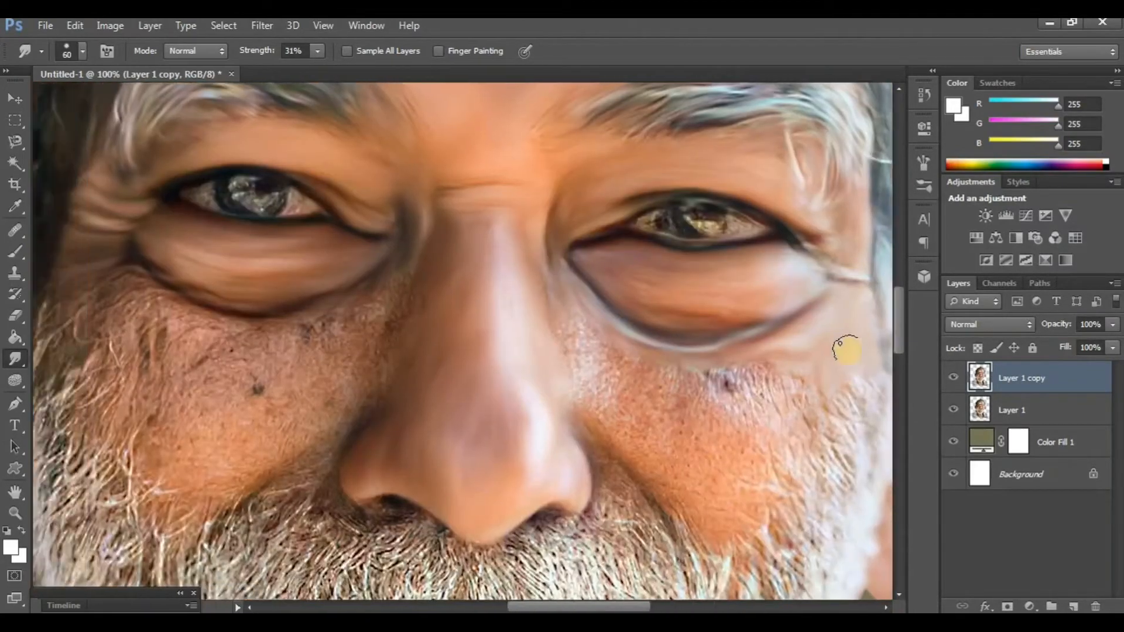
pyautogui.hscroll(-3, 846, 350)
pyautogui.click(955, 377)
pyautogui.click(954, 377)
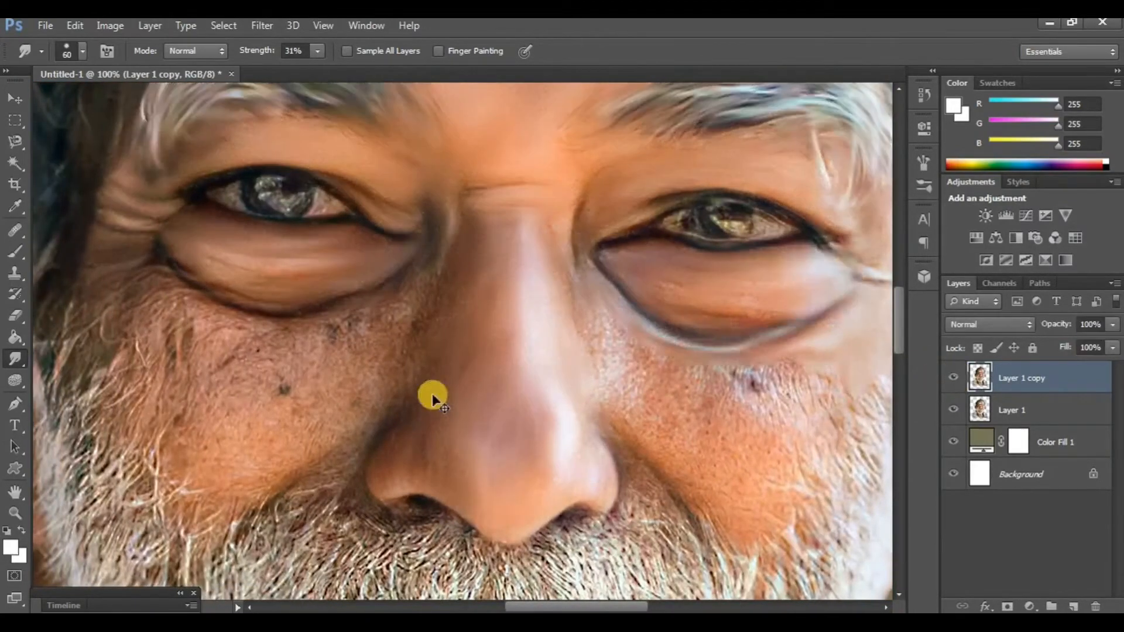
# Step: Duplicate Layer 1 copy as a new working layer and hide the layer it was copied from
pyautogui.scroll(5, 433, 400)
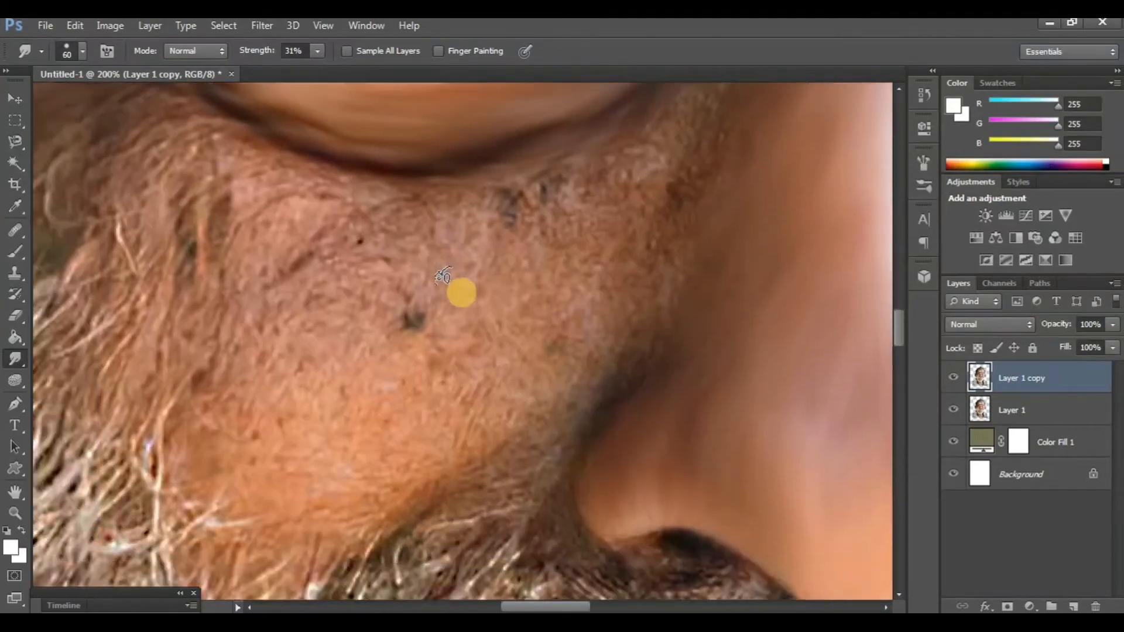
pyautogui.hotkey('ctrl', 'j')
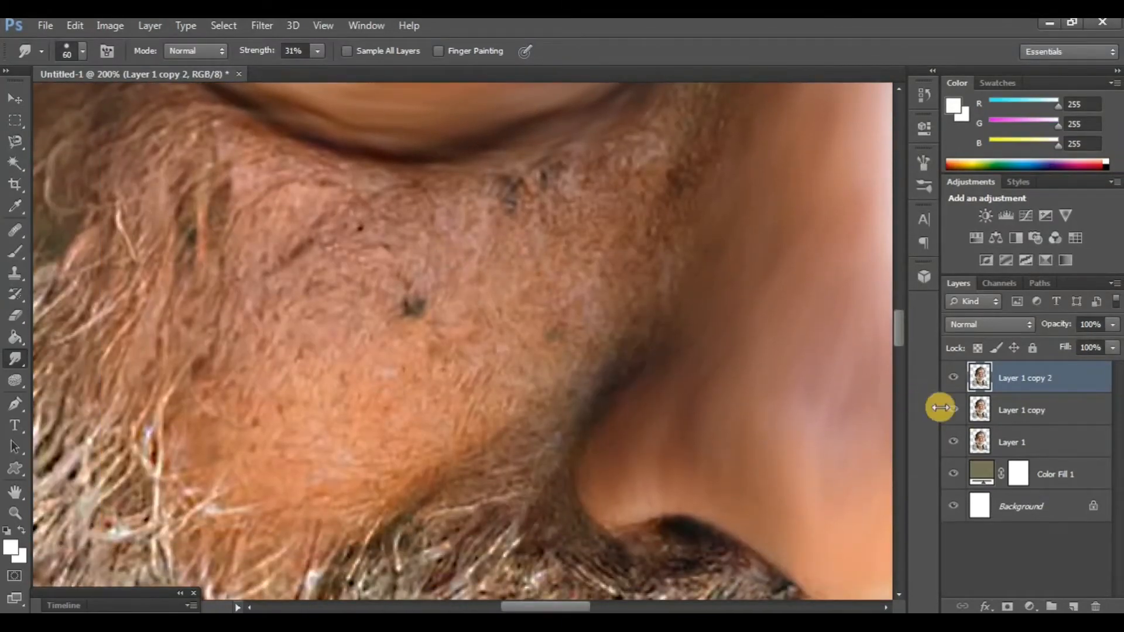
# Step: Smooth the left-hand cheek from under the eye bag down to the beard line with a 60 px Smudge brush
pyautogui.scroll(6, 319, 338)
pyautogui.hscroll(4, 334, 341)
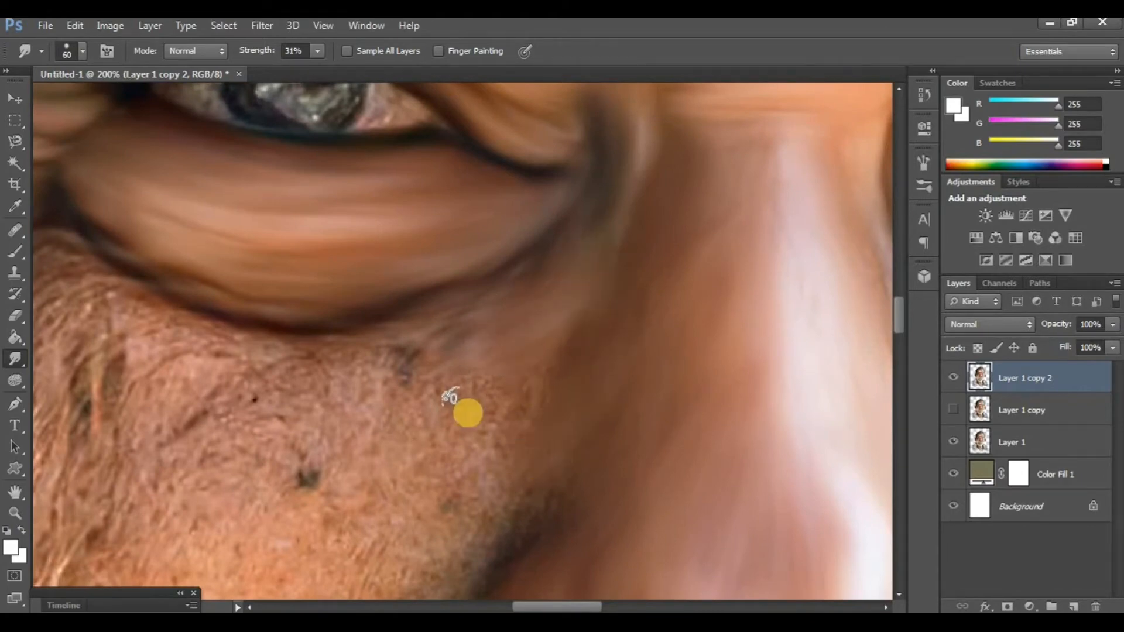
pyautogui.scroll(-6, 449, 398)
pyautogui.hscroll(-2, 502, 369)
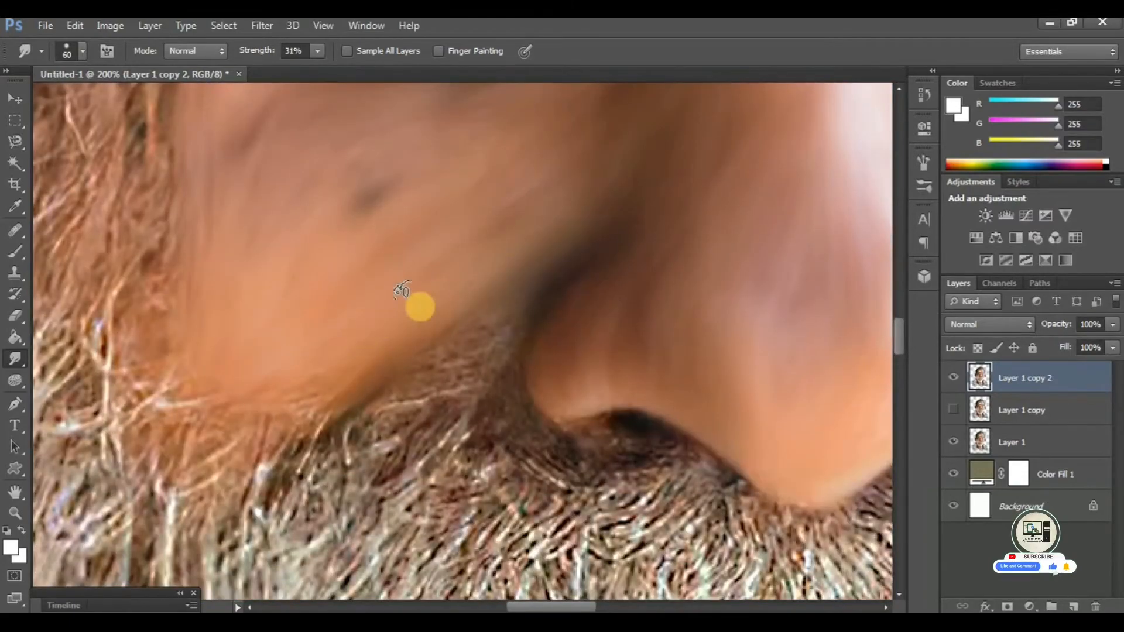
pyautogui.scroll(-2, 281, 409)
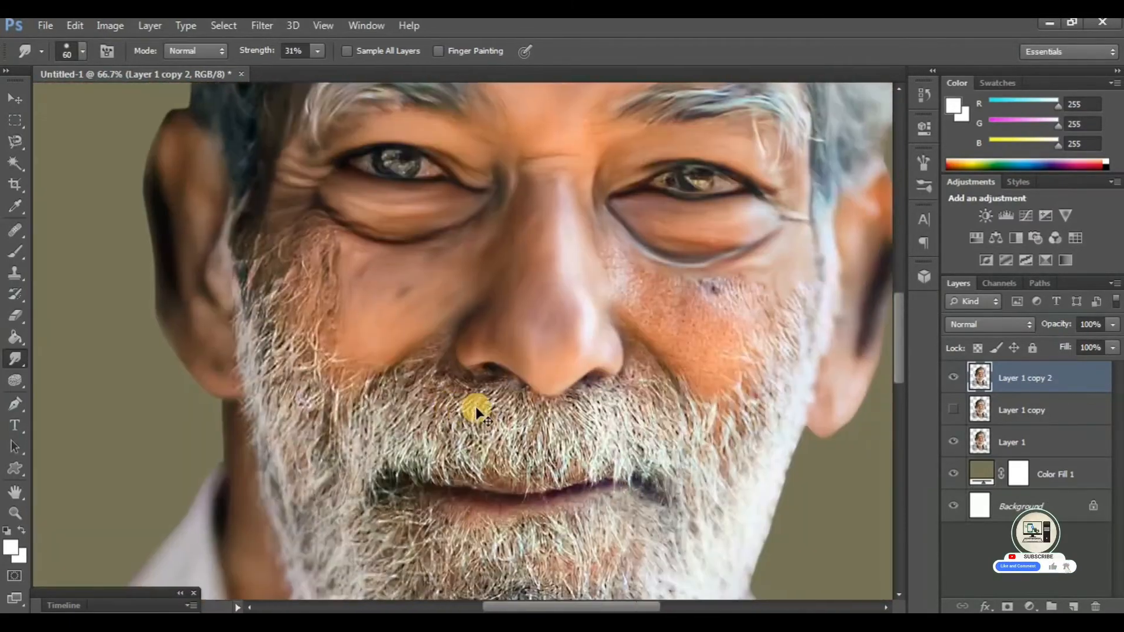
# Step: Smooth the right-hand cheek from the side of the nose to the beard edge with the Smudge brush at 31% strength
pyautogui.scroll(1, 475, 408)
pyautogui.scroll(1, 458, 391)
pyautogui.hscroll(3, 595, 369)
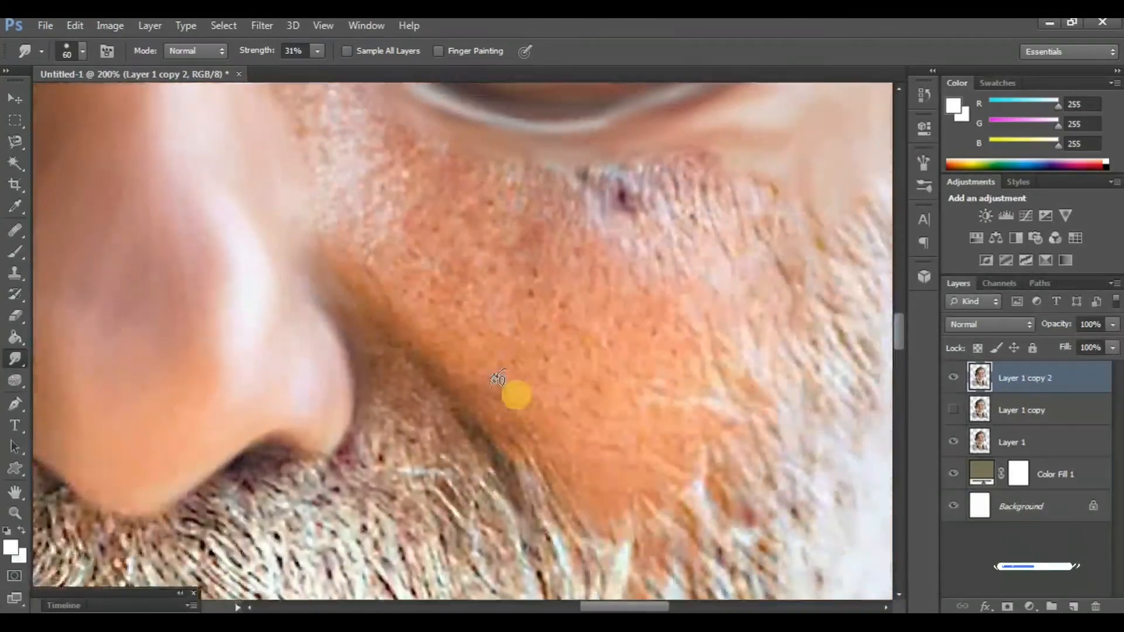
pyautogui.scroll(3, 514, 394)
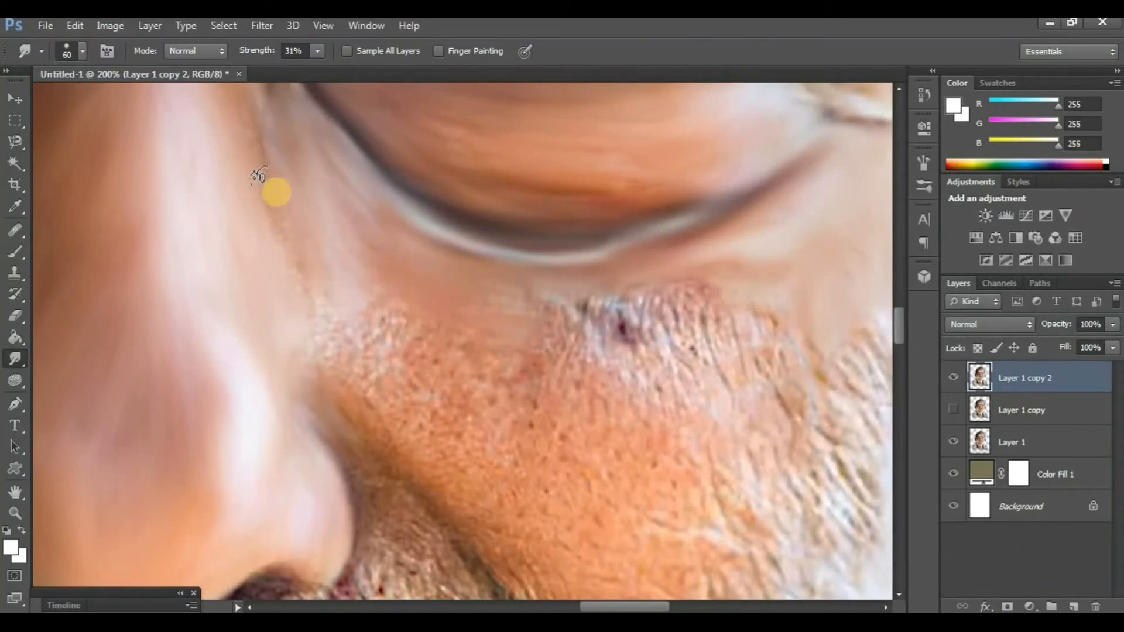
pyautogui.moveTo(338, 307); pyautogui.dragTo(305, 302)
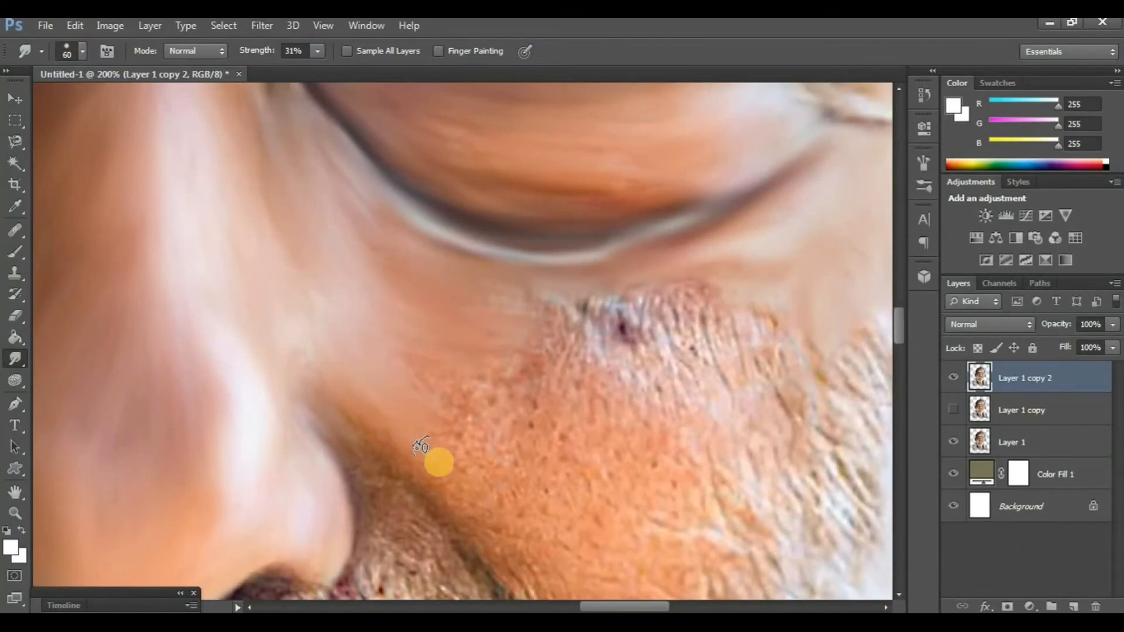
pyautogui.hscroll(2, 369, 353)
pyautogui.scroll(-3, 335, 337)
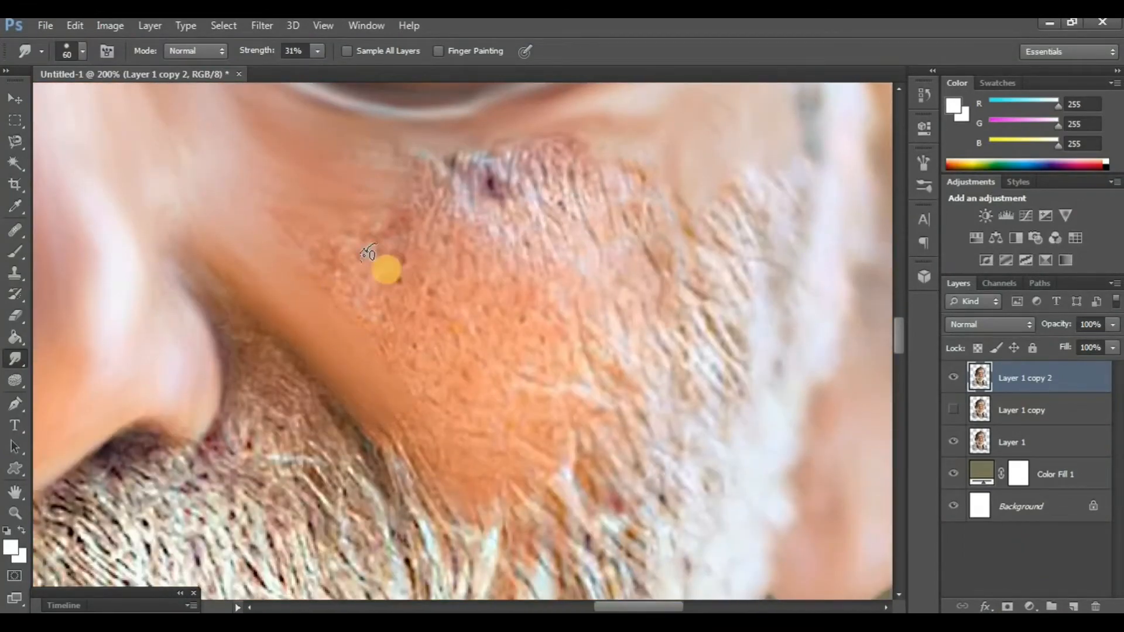
pyautogui.scroll(2, 369, 255)
pyautogui.moveTo(369, 254)
pyautogui.mouseDown()
pyautogui.moveTo(417, 231)
pyautogui.moveTo(517, 301)
pyautogui.moveTo(447, 235)
pyautogui.moveTo(507, 240)
pyautogui.moveTo(562, 323)
pyautogui.moveTo(494, 200)
pyautogui.moveTo(558, 217)
pyautogui.moveTo(629, 275)
pyautogui.mouseUp()
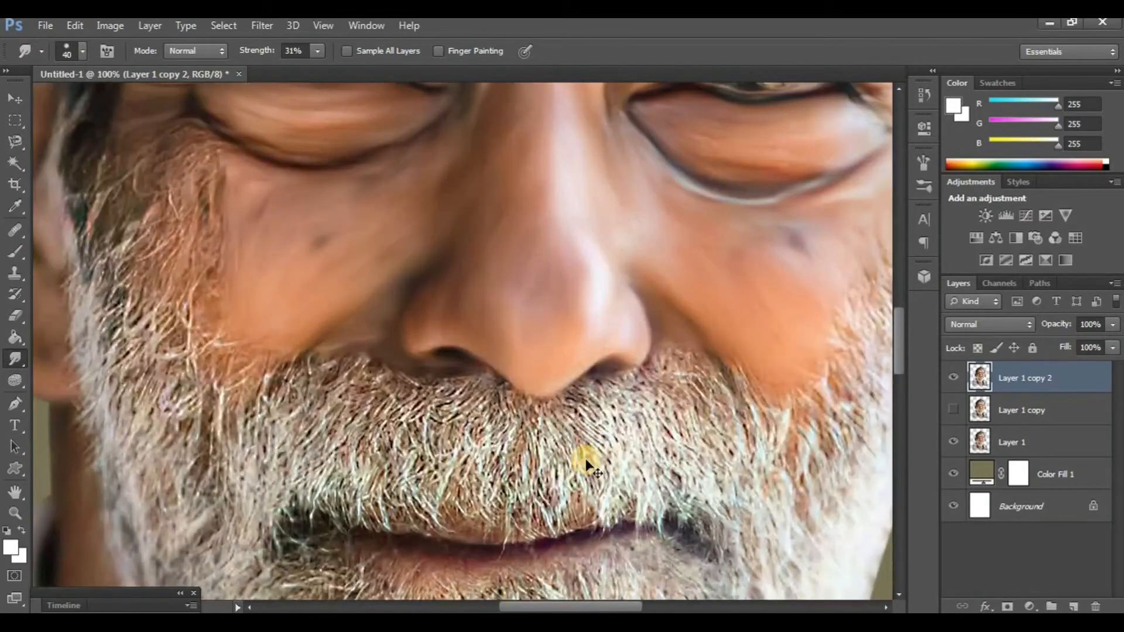
# Step: Toggle Layer 1 copy 2's visibility and review the smudged face from forehead to beard against the original photo
pyautogui.hotkey('ctrl', '-')
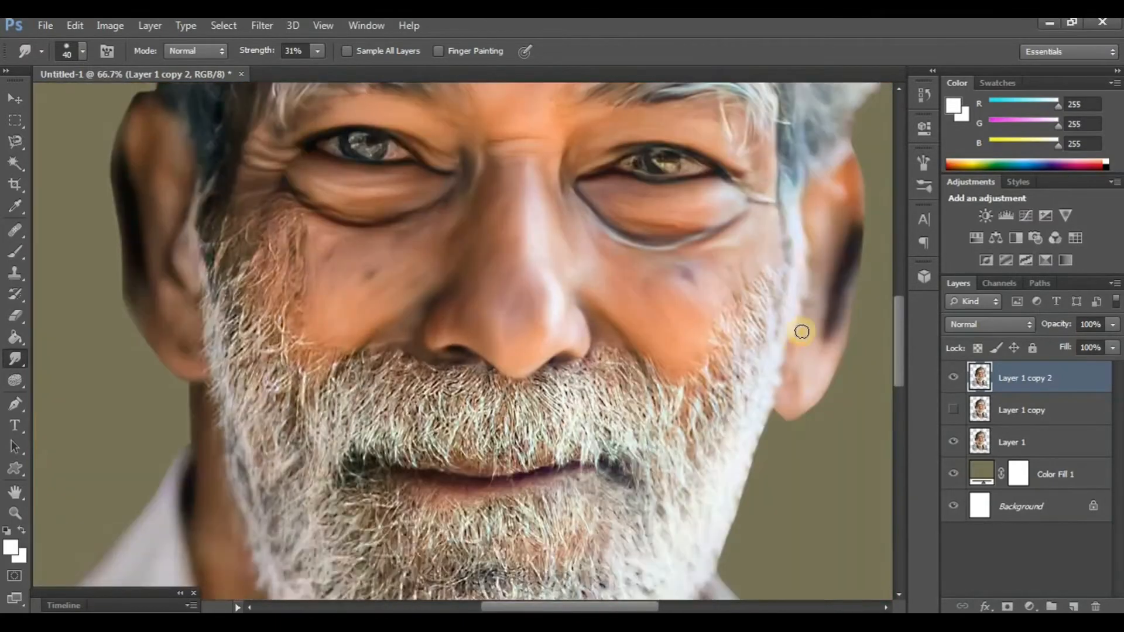
pyautogui.scroll(2, 803, 332)
pyautogui.click(944, 381)
pyautogui.click(946, 381)
pyautogui.scroll(4, 757, 415)
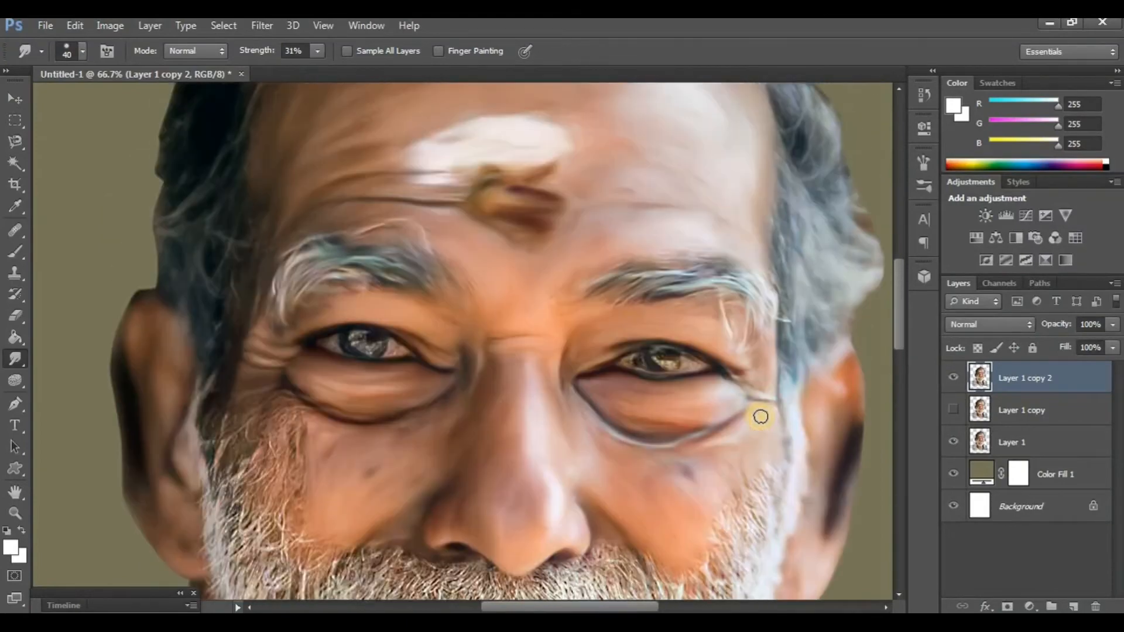
pyautogui.scroll(-2, 717, 423)
pyautogui.scroll(-4, 716, 423)
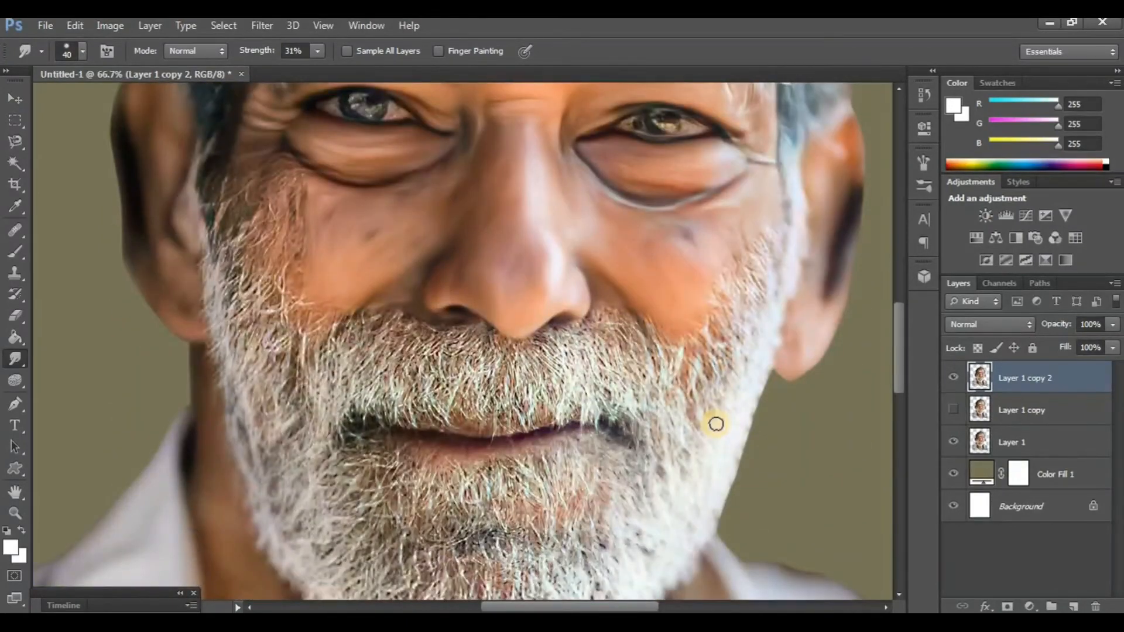
# Step: Duplicate Layer 1 copy 2 for the beard work and hide the layer it was copied from
pyautogui.hotkey('ctrl', 'j')
pyautogui.scroll(-1, 552, 354)
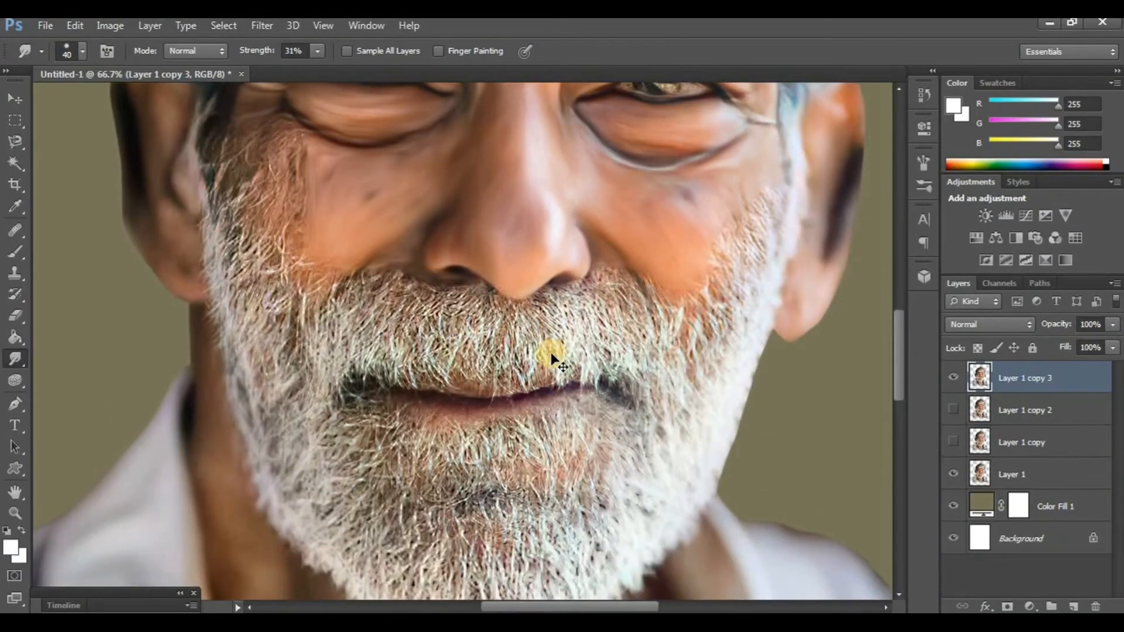
# Step: Set the Smudge strength to 33% and smudge the moustache hairs along their growth direction with a 60 px brush
pyautogui.hotkey('ctrl', '+')
pyautogui.hotkey('ctrl', '+')
pyautogui.hotkey('ctrl', '-')
pyautogui.hscroll(2, 490, 303)
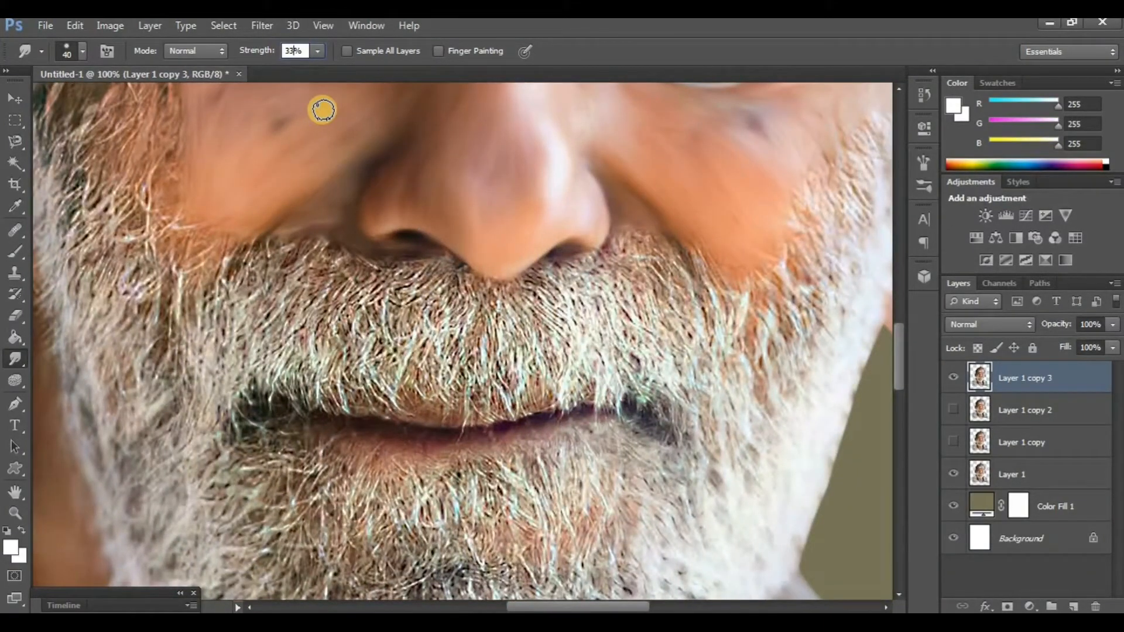
pyautogui.hotkey('ctrl', '+')
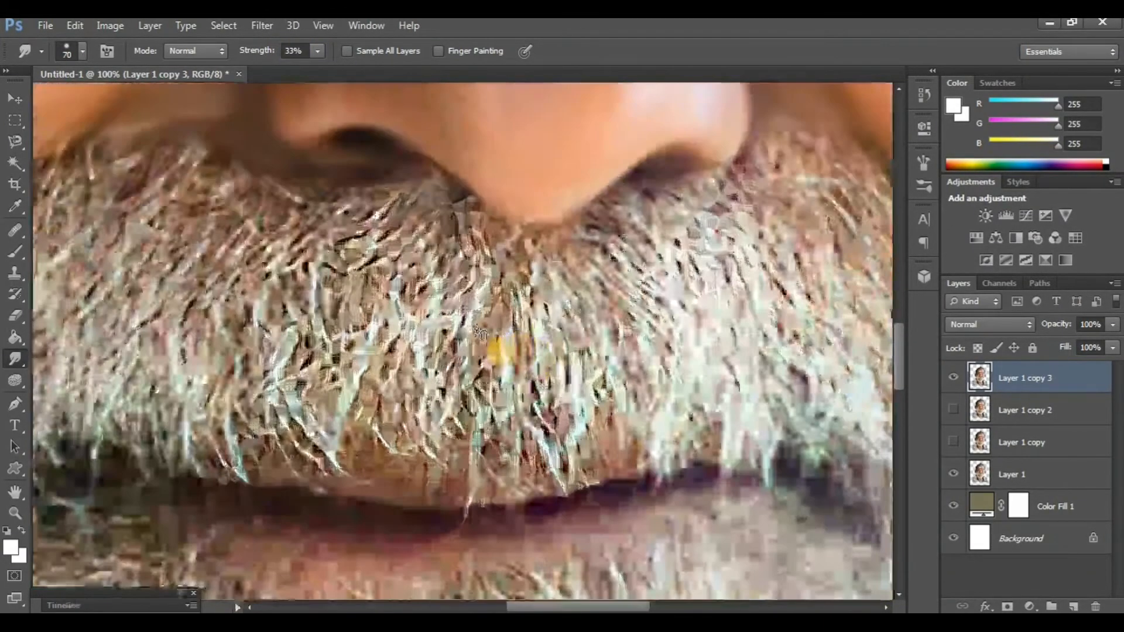
pyautogui.scroll(1, 464, 350)
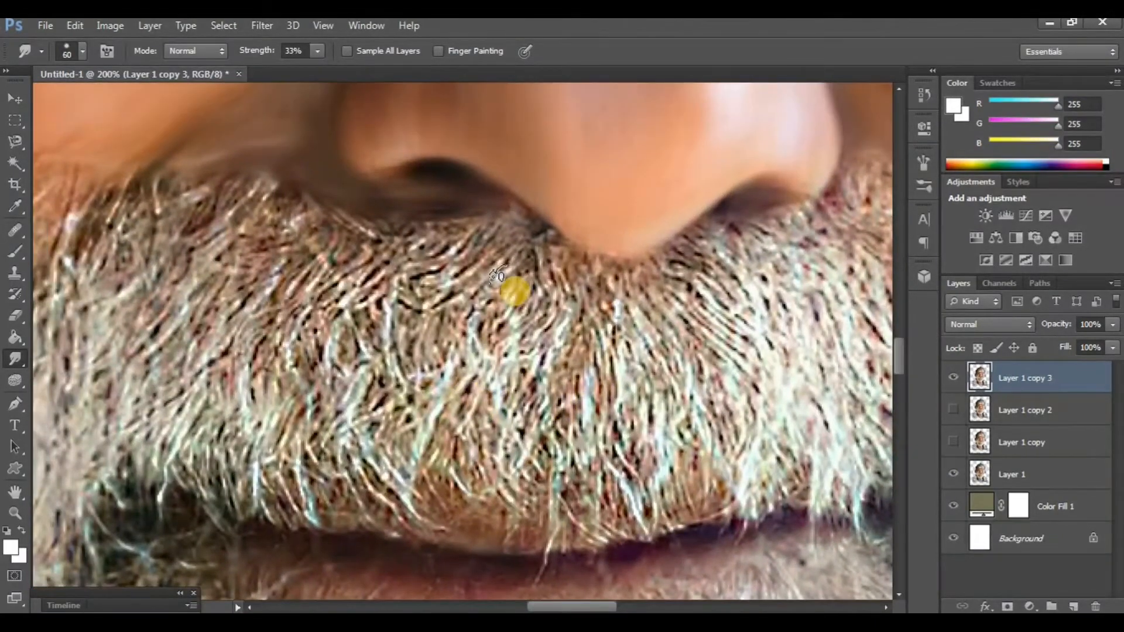
pyautogui.moveTo(502, 290)
pyautogui.mouseDown()
pyautogui.moveTo(484, 452)
pyautogui.moveTo(444, 353)
pyautogui.moveTo(475, 245)
pyautogui.moveTo(388, 457)
pyautogui.moveTo(414, 253)
pyautogui.moveTo(378, 488)
pyautogui.moveTo(371, 283)
pyautogui.moveTo(343, 444)
pyautogui.moveTo(377, 476)
pyautogui.moveTo(393, 297)
pyautogui.moveTo(402, 402)
pyautogui.moveTo(427, 253)
pyautogui.moveTo(376, 474)
pyautogui.moveTo(362, 302)
pyautogui.moveTo(321, 439)
pyautogui.moveTo(361, 246)
pyautogui.moveTo(255, 447)
pyautogui.moveTo(278, 287)
pyautogui.mouseUp()
pyautogui.hscroll(-2, 344, 444)
pyautogui.hscroll(-2, 402, 401)
pyautogui.hotkey('ctrl', '-')
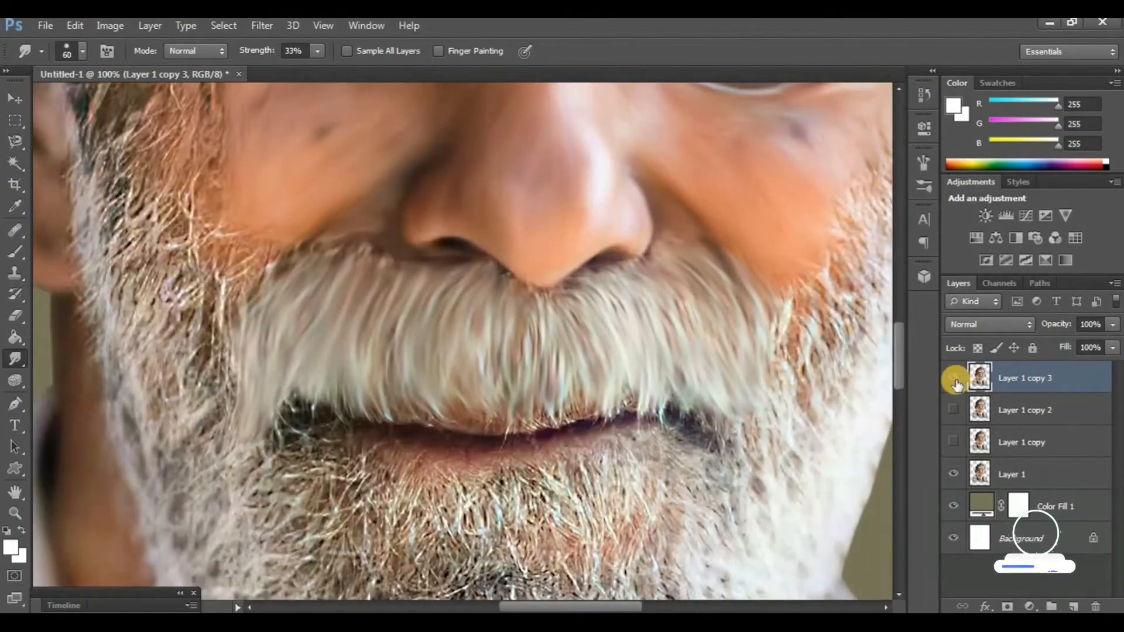
# Step: Toggle Layer 1 copy 3's visibility to compare the smudged moustache with the original photo
pyautogui.click(953, 379)
pyautogui.click(952, 379)
pyautogui.click(953, 379)
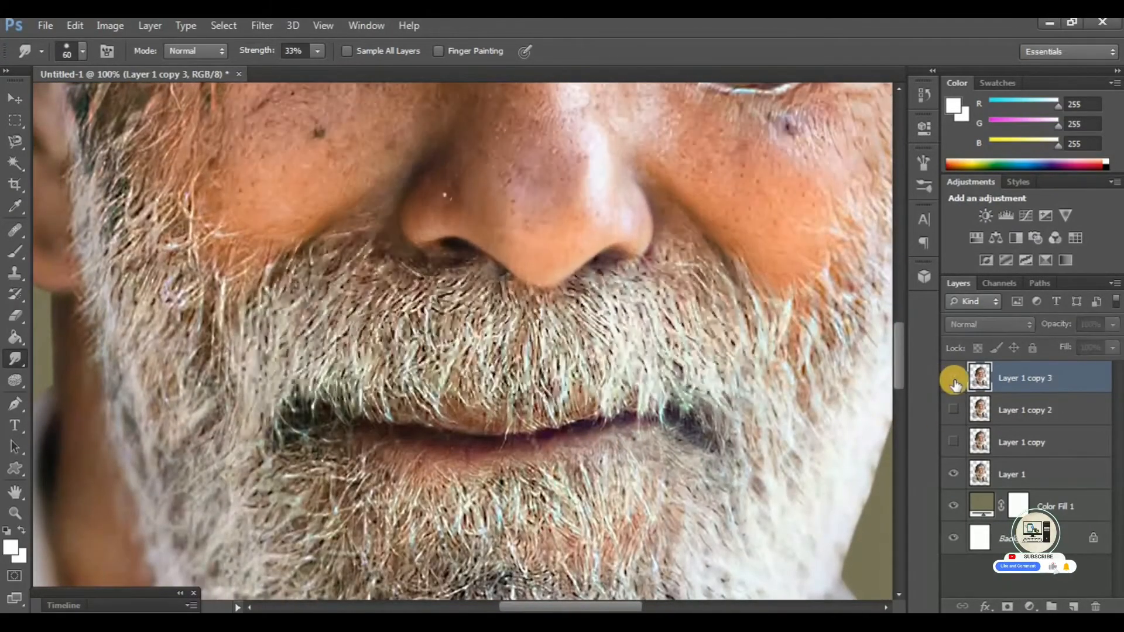
pyautogui.click(953, 379)
# Step: Smudge the left-hand side beard and sideburn into soft strands with an 80 px Smudge brush at 33% strength
pyautogui.hotkey('ctrl', '+')
pyautogui.scroll(5, 279, 460)
pyautogui.hscroll(-2, 283, 448)
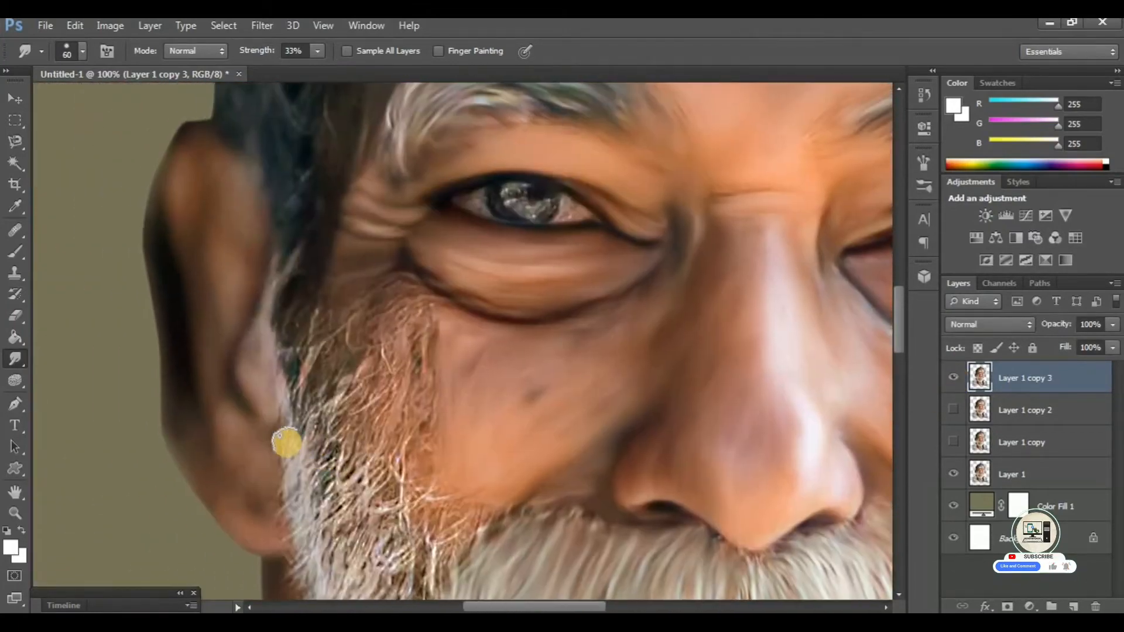
pyautogui.hotkey('ctrl', '+')
pyautogui.hscroll(-3, 285, 428)
pyautogui.hotkey('ctrl', '-')
pyautogui.scroll(-5, 459, 351)
pyautogui.hscroll(-2, 459, 351)
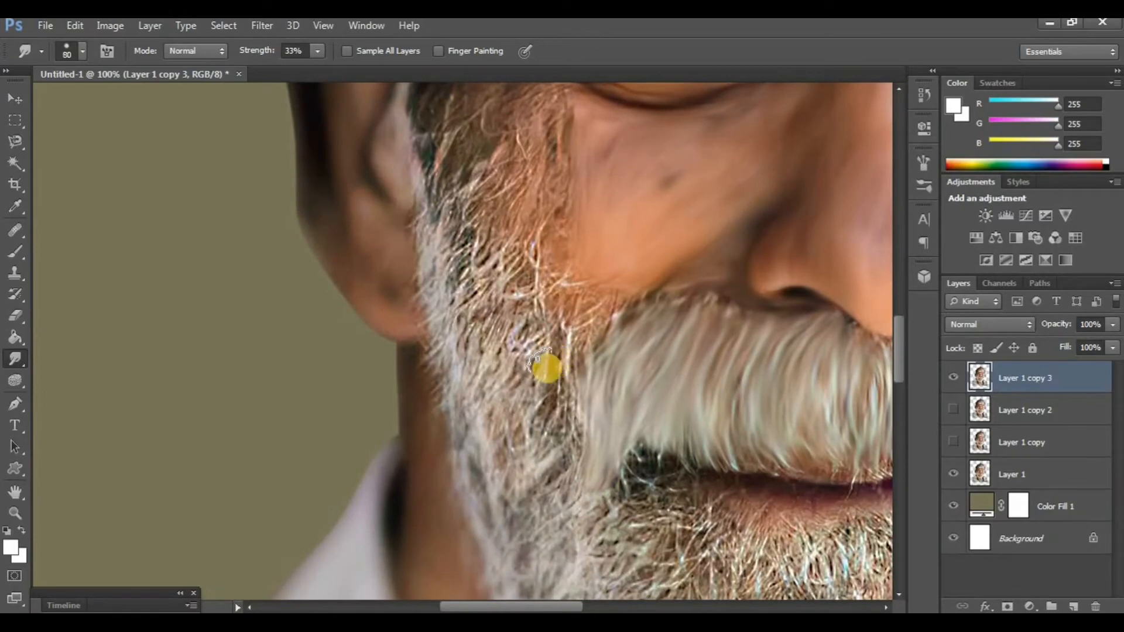
pyautogui.moveTo(533, 391); pyautogui.dragTo(531, 365)
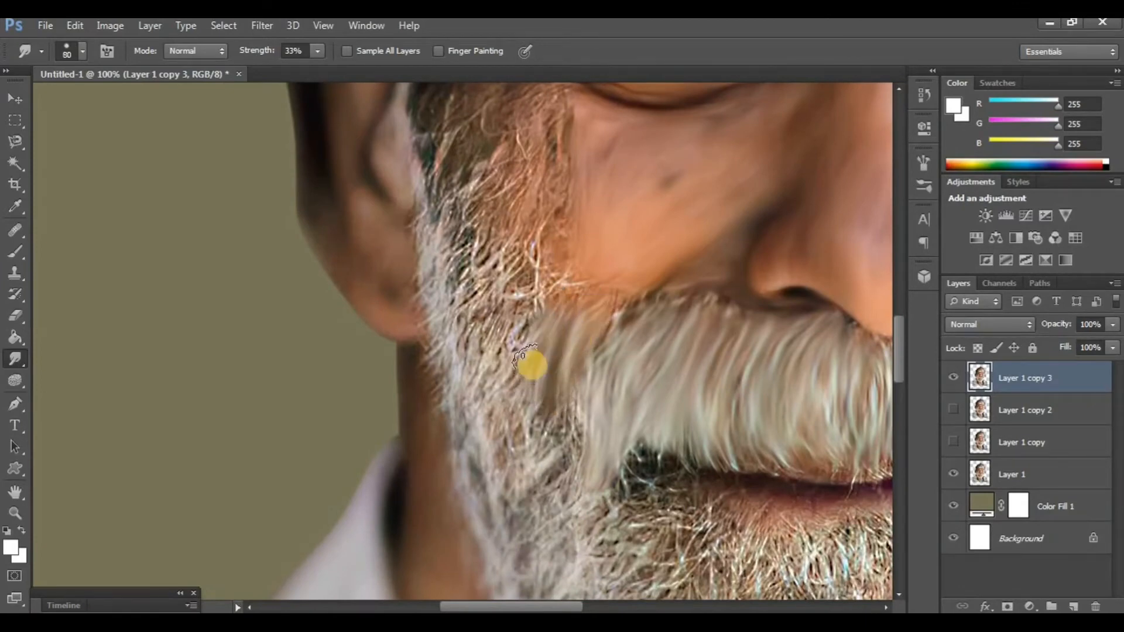
pyautogui.scroll(2, 479, 369)
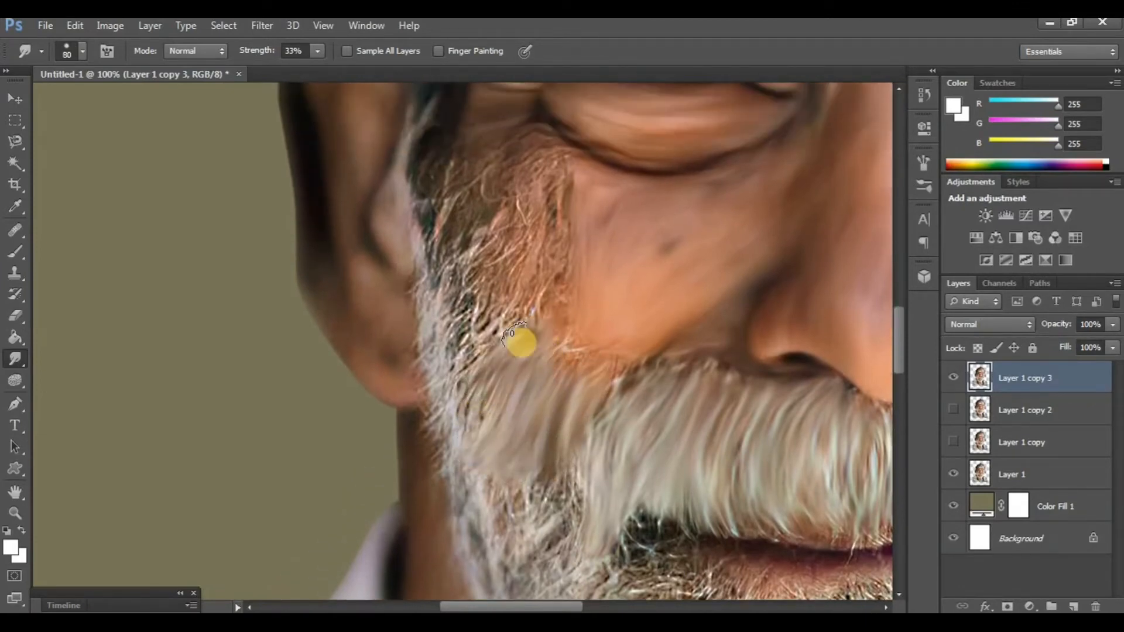
pyautogui.scroll(2, 521, 343)
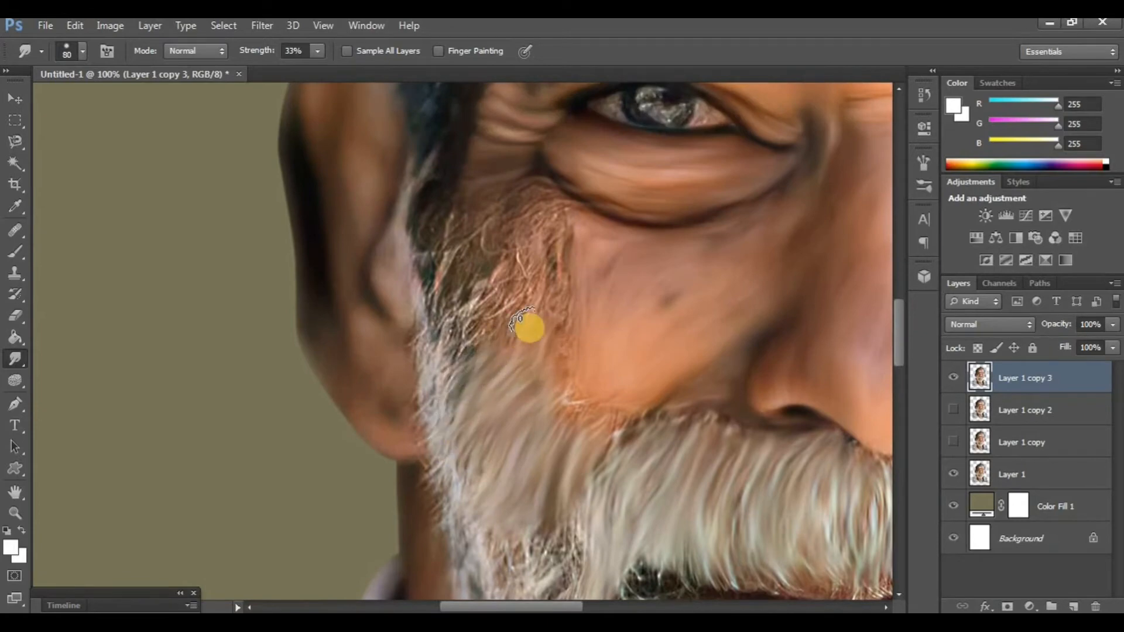
pyautogui.scroll(2, 444, 414)
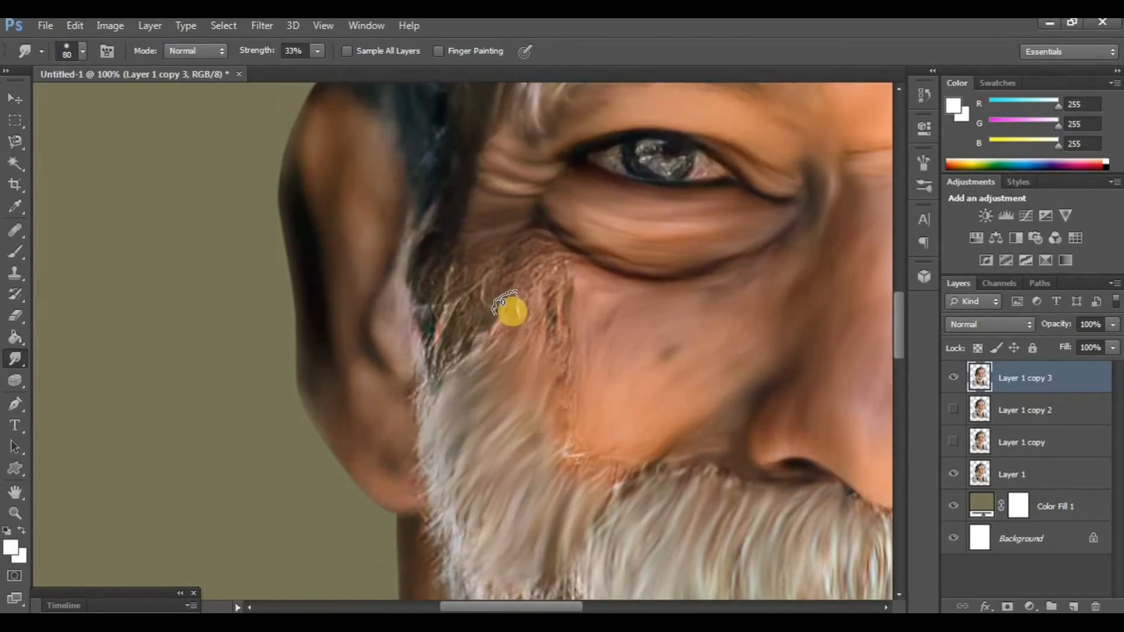
# Step: Smudge the lower lip area, mouth corners and chin beard into soft strands with the 80 px Smudge brush
pyautogui.scroll(-5, 495, 451)
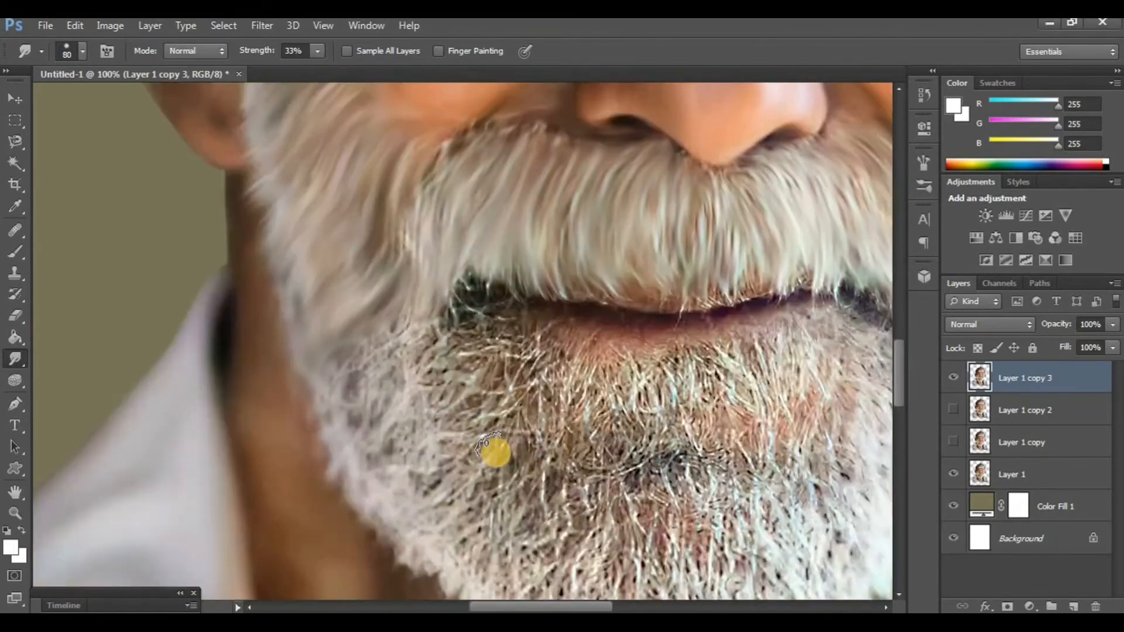
pyautogui.scroll(-3, 495, 451)
pyautogui.scroll(3, 495, 450)
pyautogui.scroll(1, 495, 451)
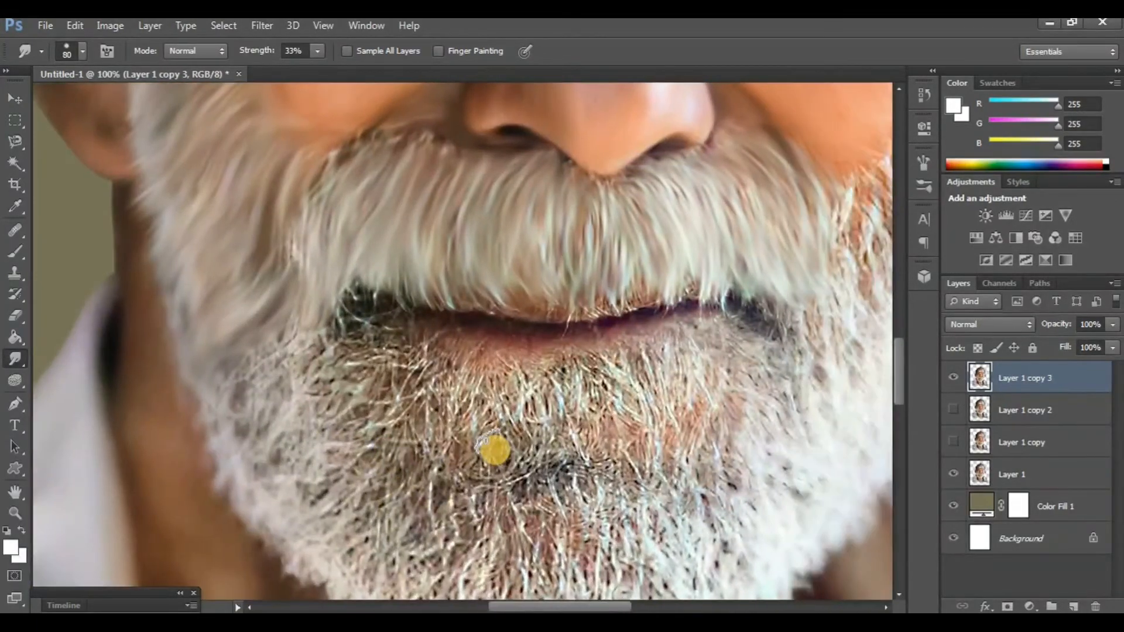
pyautogui.moveTo(523, 410); pyautogui.dragTo(515, 407)
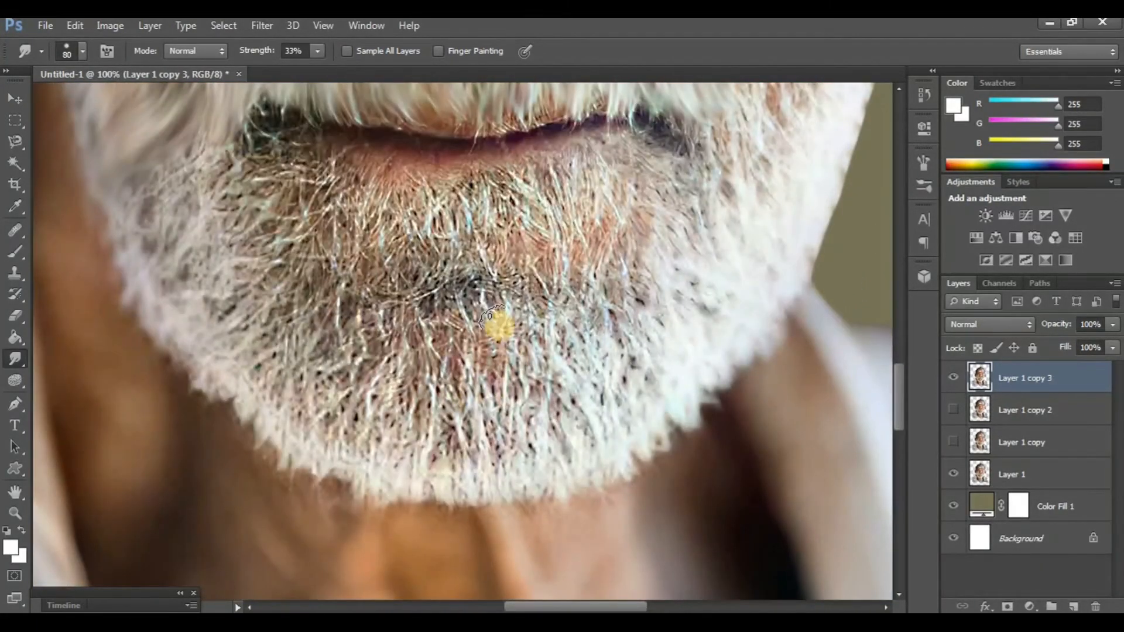
pyautogui.moveTo(497, 325)
pyautogui.mouseDown()
pyautogui.moveTo(514, 372)
pyautogui.moveTo(490, 495)
pyautogui.moveTo(498, 408)
pyautogui.moveTo(481, 330)
pyautogui.moveTo(482, 417)
pyautogui.moveTo(463, 492)
pyautogui.moveTo(473, 413)
pyautogui.moveTo(458, 339)
pyautogui.moveTo(444, 510)
pyautogui.moveTo(431, 345)
pyautogui.moveTo(412, 493)
pyautogui.moveTo(399, 347)
pyautogui.moveTo(369, 443)
pyautogui.moveTo(375, 494)
pyautogui.moveTo(369, 368)
pyautogui.moveTo(331, 467)
pyautogui.mouseUp()
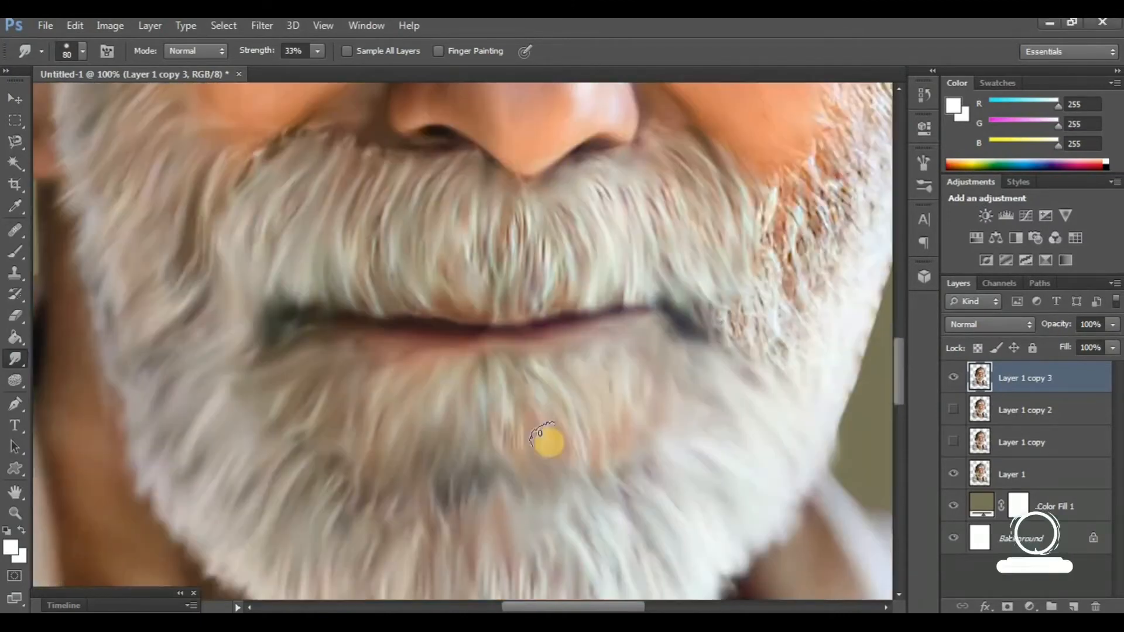
# Step: Toggle Layer 1 copy 3's visibility to compare the smudged chin beard with the original photo
pyautogui.hotkey('ctrl', '-')
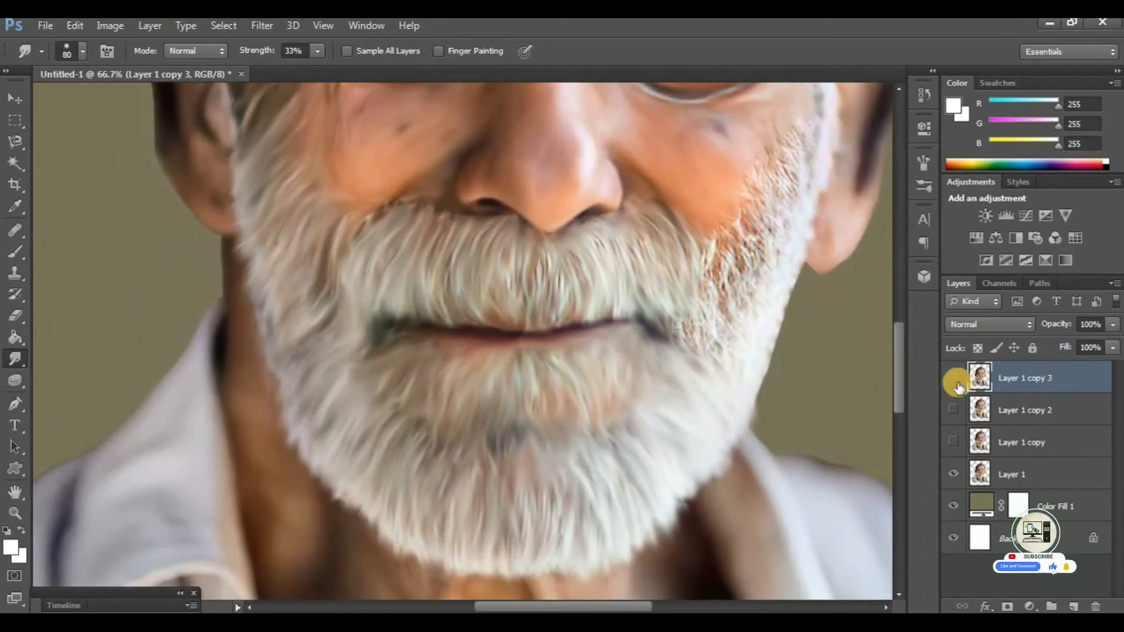
pyautogui.click(957, 383)
pyautogui.click(956, 383)
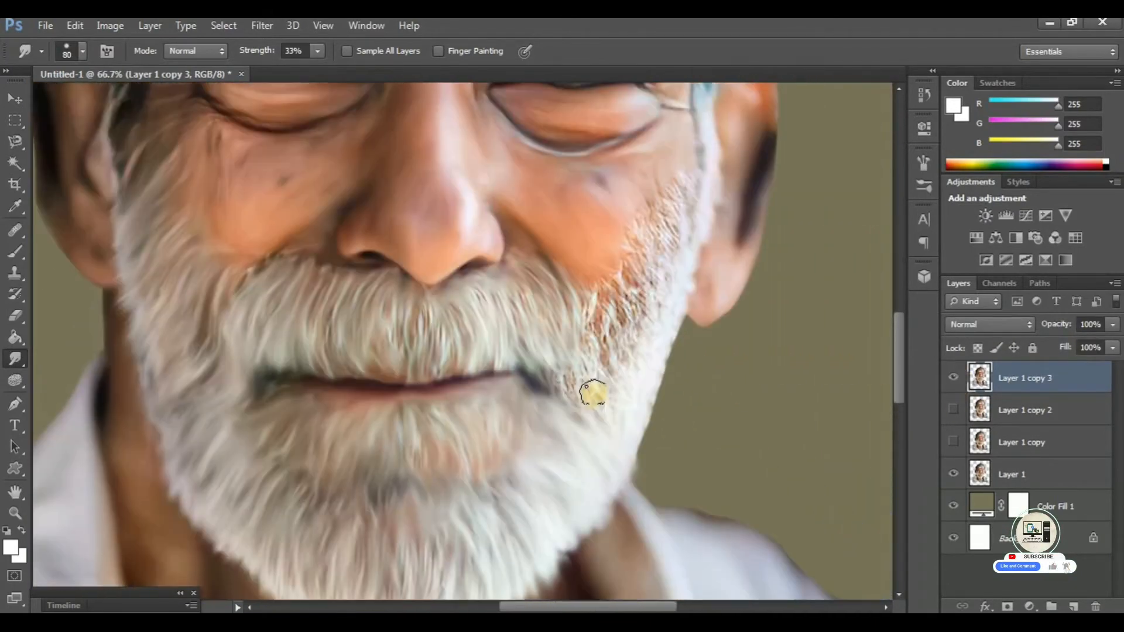
# Step: Smudge the right-hand side beard, sideburn and cheek stubble into soft strands with the 80 px Smudge brush at 33% strength
pyautogui.scroll(1, 592, 389)
pyautogui.scroll(-2, 613, 404)
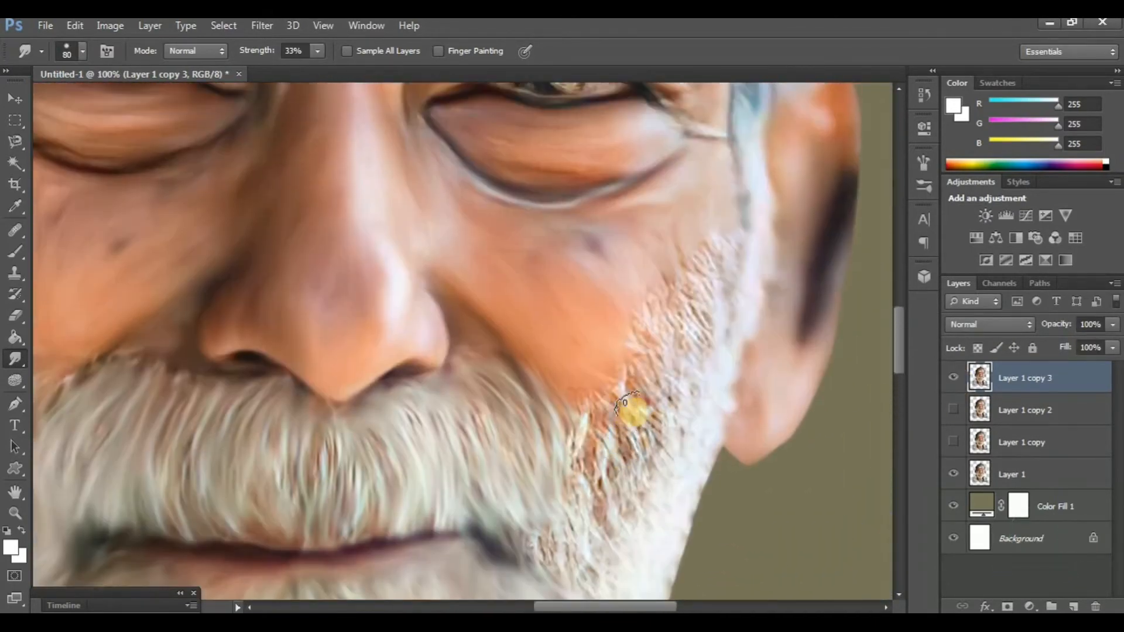
pyautogui.scroll(2, 663, 252)
pyautogui.scroll(-2, 664, 311)
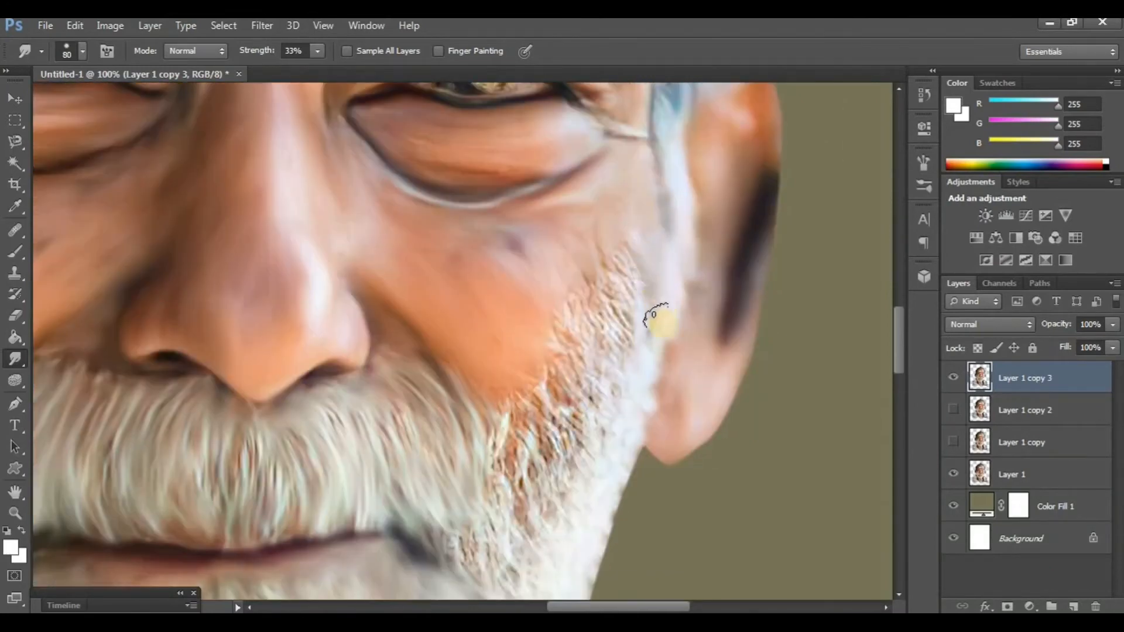
pyautogui.scroll(-3, 609, 289)
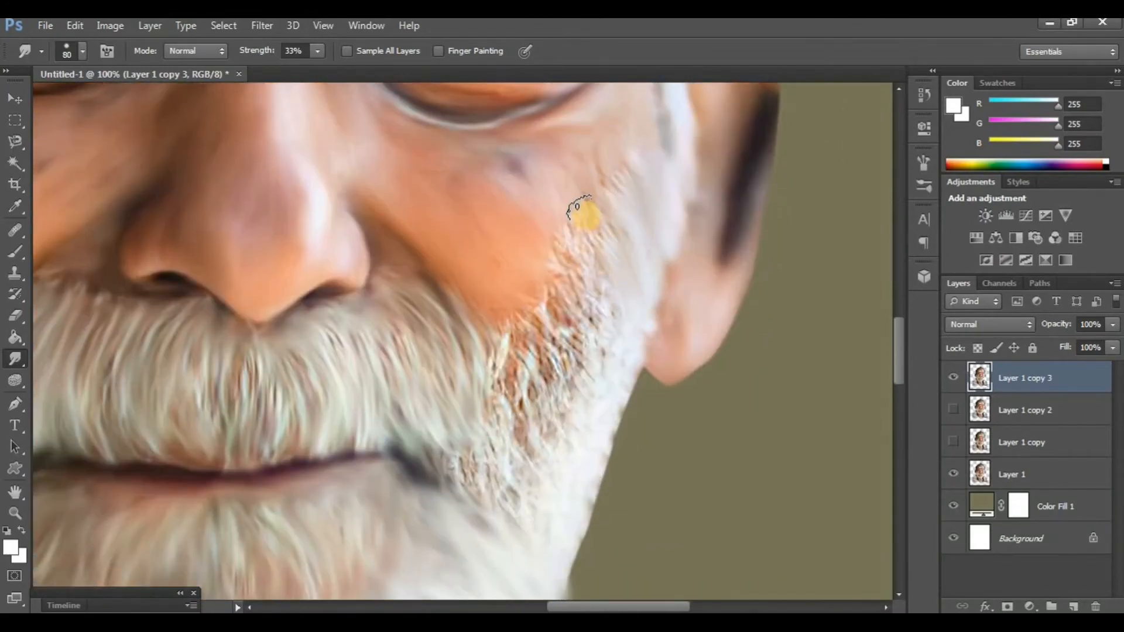
pyautogui.scroll(-2, 571, 287)
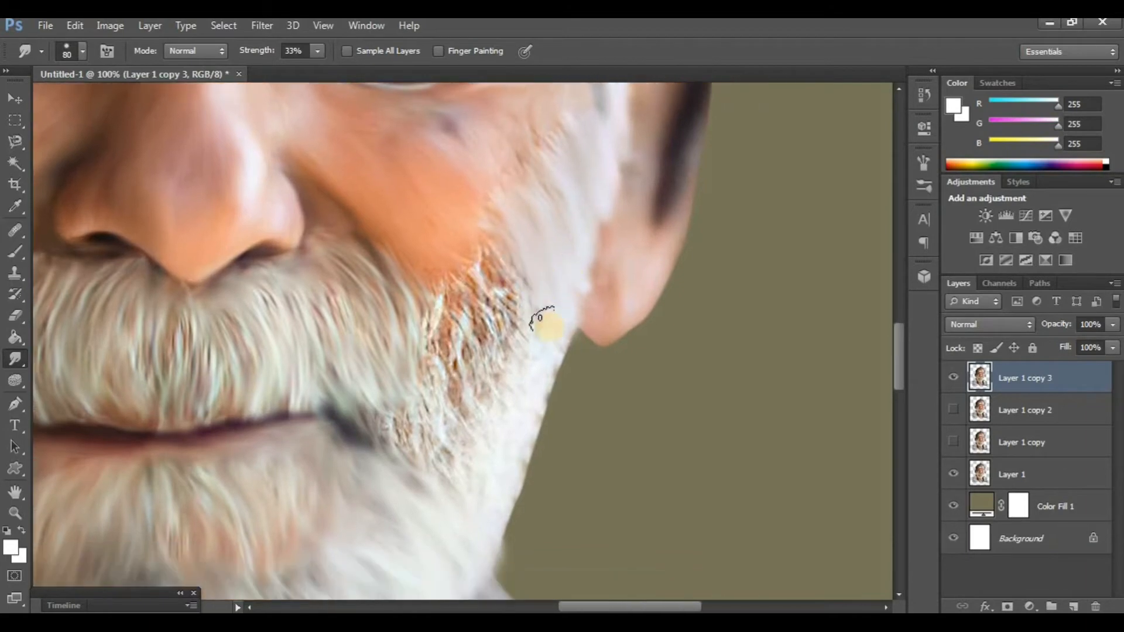
pyautogui.scroll(-2, 603, 407)
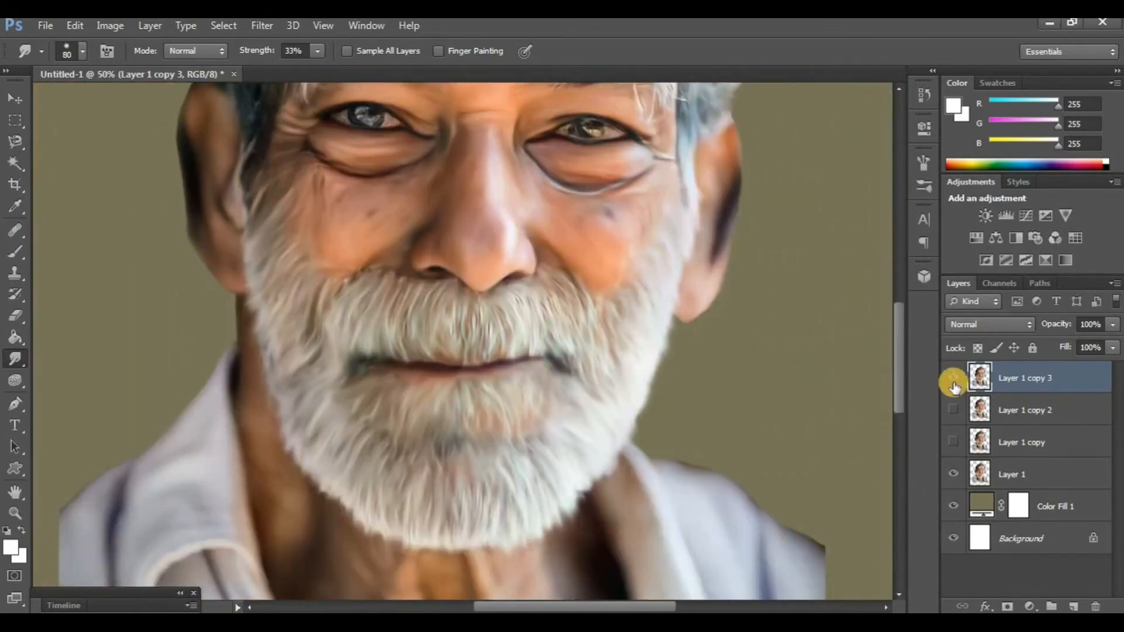
# Step: Toggle Layer 1 copy 3's visibility to compare the fully smudged beard with the original photo
pyautogui.click(954, 380)
pyautogui.click(954, 378)
pyautogui.scroll(8, 527, 432)
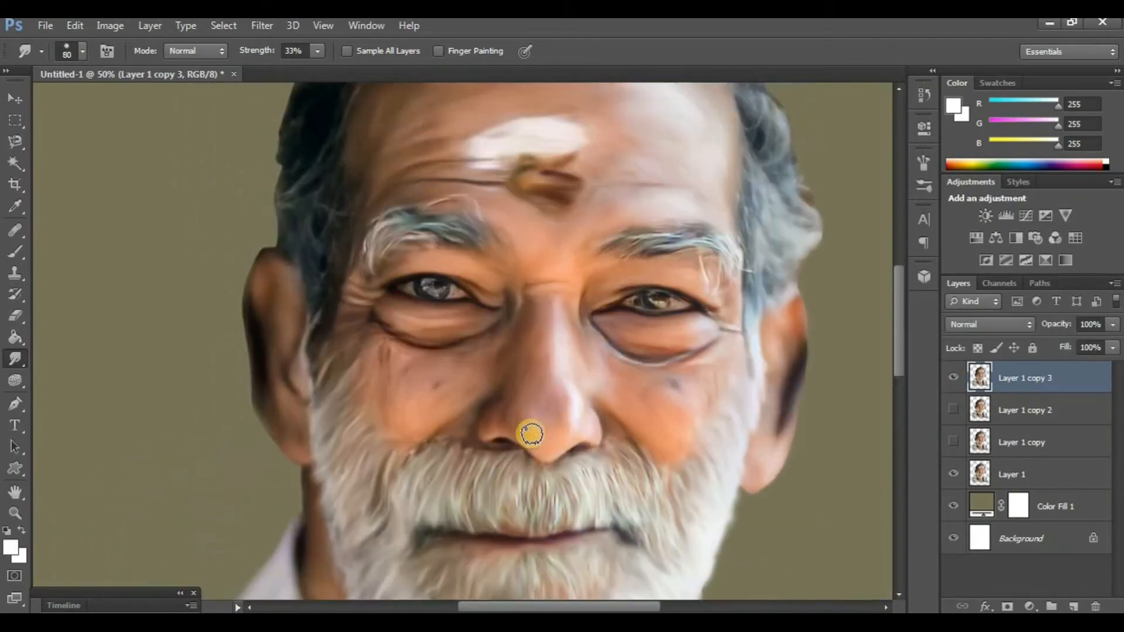
# Step: Duplicate Layer 1 copy 3 and hide all the portrait layers beneath the new copy
pyautogui.scroll(1, 532, 431)
pyautogui.hotkey('ctrl', 'j')
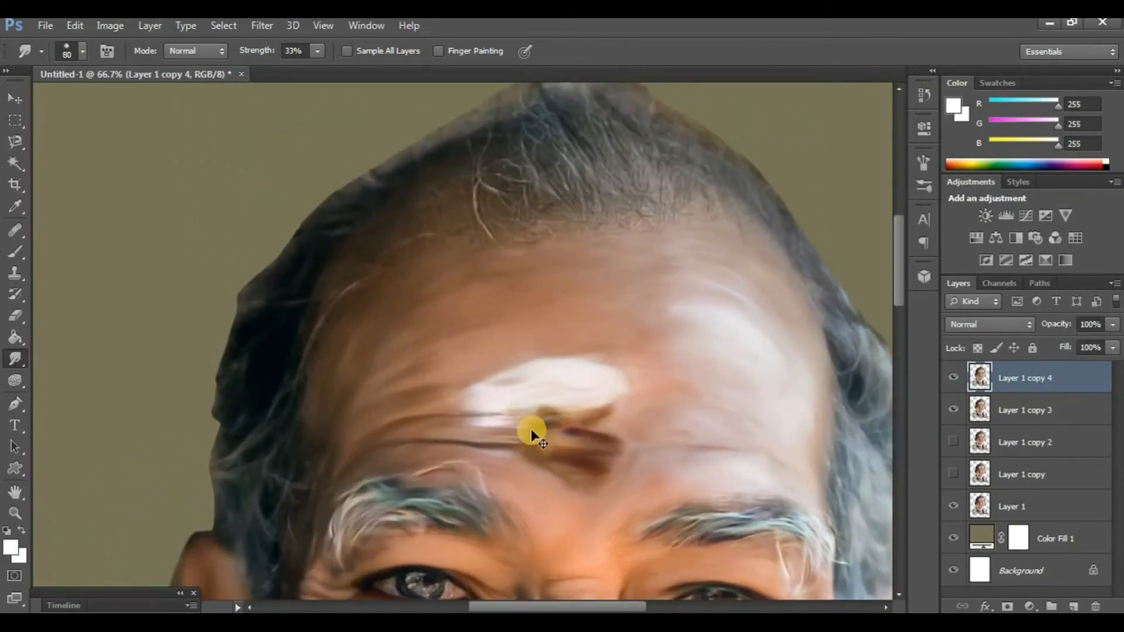
pyautogui.click(955, 411)
pyautogui.scroll(3, 452, 422)
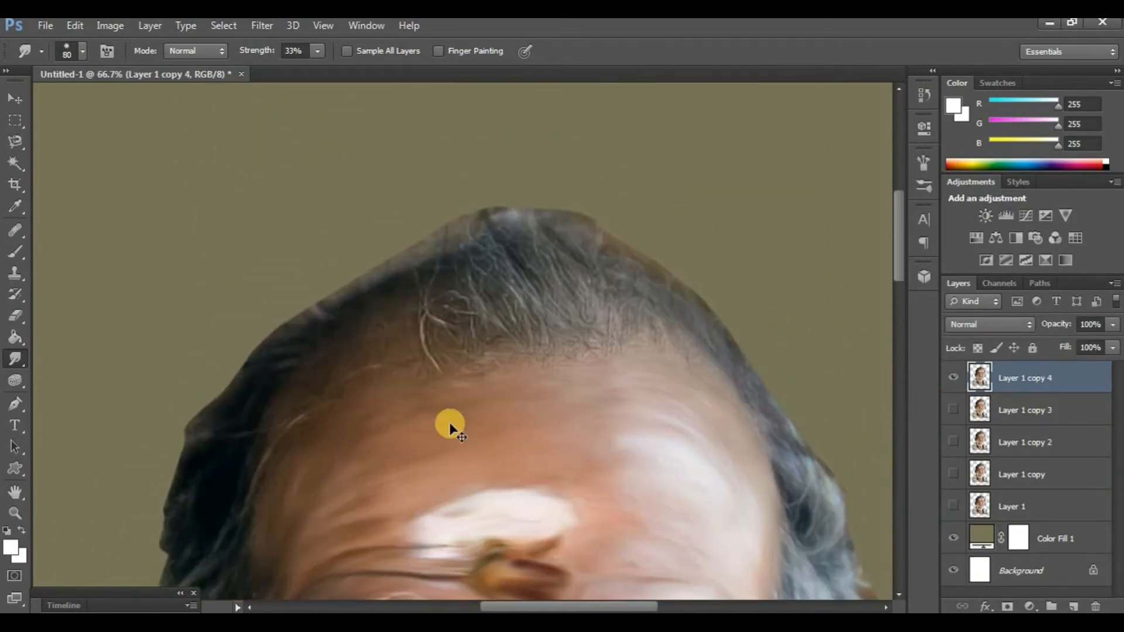
# Step: Smudge the hair on the crown and along the right-hand side of the head into soft strands with the 80 px brush
pyautogui.scroll(1, 620, 281)
pyautogui.hscroll(2, 549, 312)
pyautogui.moveTo(548, 311)
pyautogui.mouseDown()
pyautogui.moveTo(572, 349)
pyautogui.moveTo(490, 283)
pyautogui.moveTo(519, 341)
pyautogui.moveTo(449, 215)
pyautogui.moveTo(521, 281)
pyautogui.moveTo(461, 196)
pyautogui.moveTo(556, 267)
pyautogui.moveTo(600, 354)
pyautogui.moveTo(599, 297)
pyautogui.moveTo(619, 339)
pyautogui.moveTo(620, 270)
pyautogui.moveTo(631, 352)
pyautogui.moveTo(665, 304)
pyautogui.moveTo(658, 279)
pyautogui.moveTo(697, 282)
pyautogui.moveTo(691, 340)
pyautogui.moveTo(670, 340)
pyautogui.moveTo(707, 311)
pyautogui.moveTo(720, 352)
pyautogui.mouseUp()
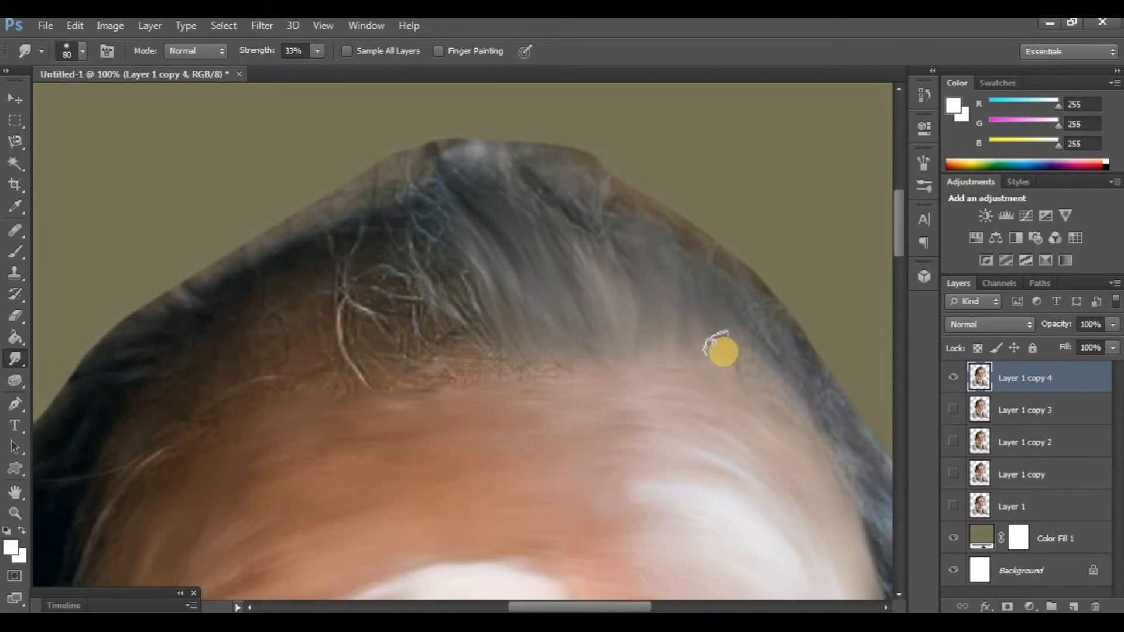
pyautogui.moveTo(427, 258); pyautogui.dragTo(584, 580)
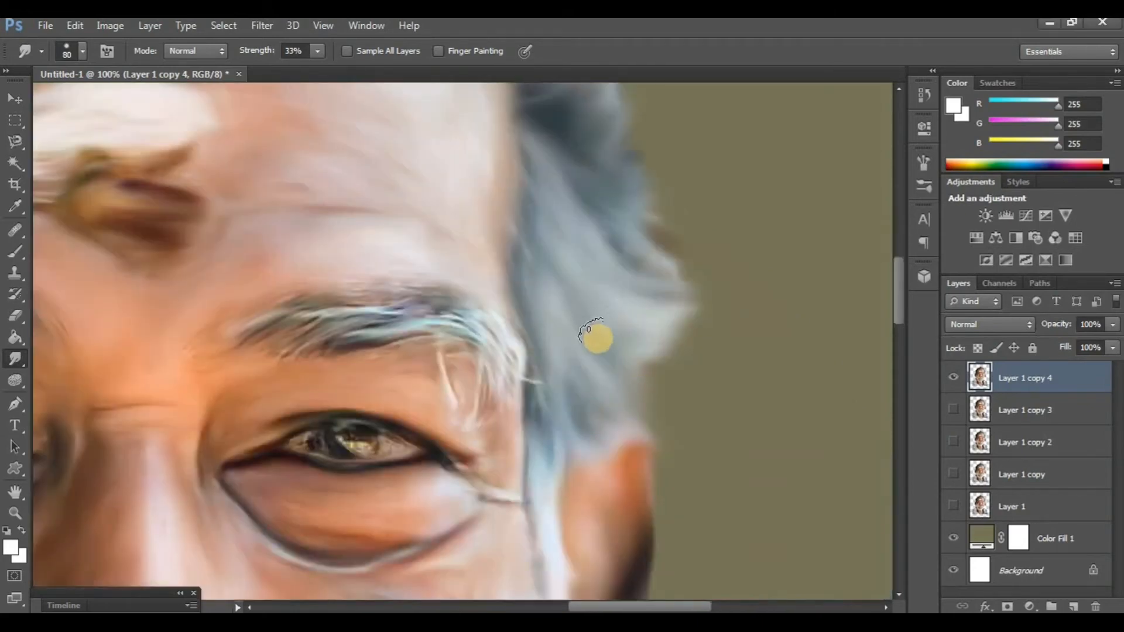
pyautogui.moveTo(597, 336); pyautogui.dragTo(637, 339)
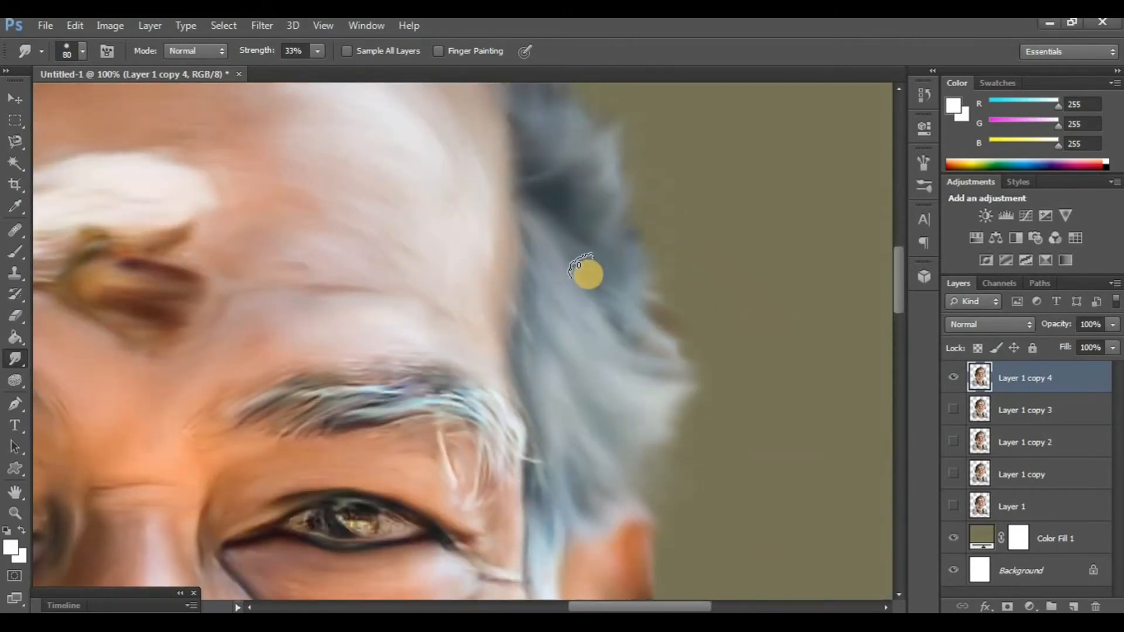
pyautogui.moveTo(587, 271); pyautogui.dragTo(625, 335)
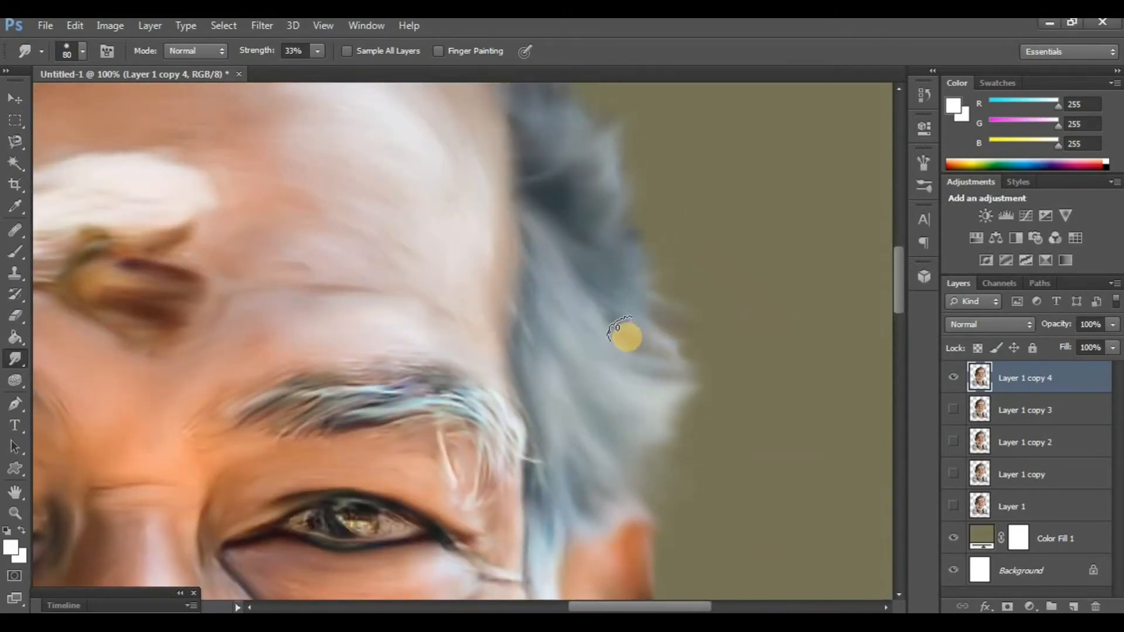
# Step: Show Layer 1 copy 3, toggle Layer 1 copy 4 to compare the smudged hair, and hide Layer 1 copy 3 again
pyautogui.hotkey('ctrl', '-')
pyautogui.hotkey('ctrl', '-')
pyautogui.hotkey('ctrl', '-')
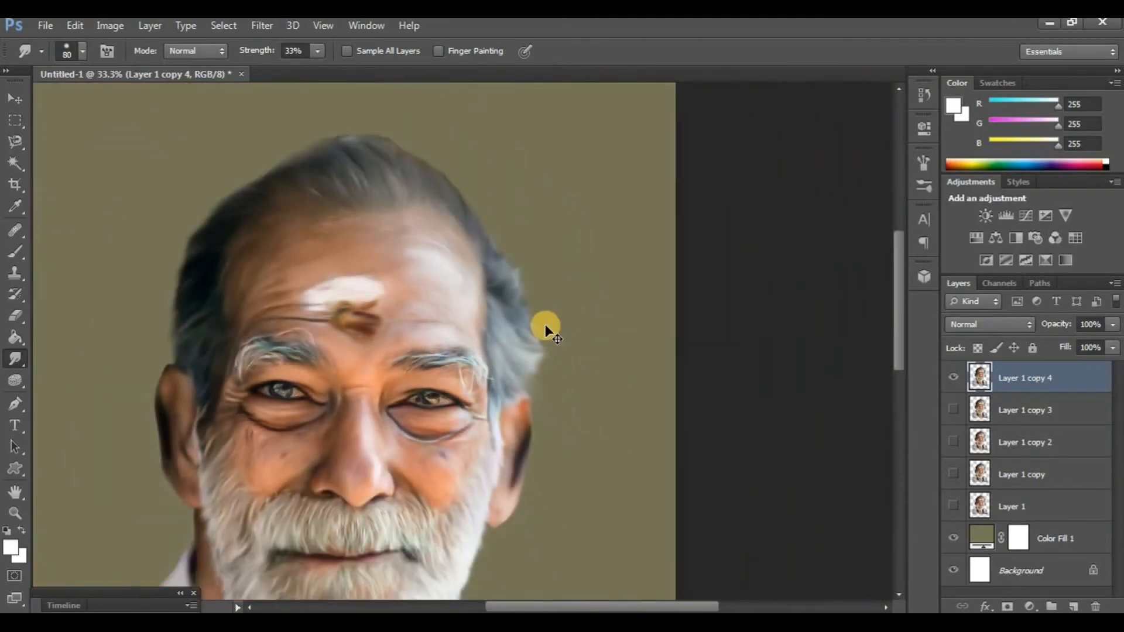
pyautogui.moveTo(546, 324); pyautogui.dragTo(678, 325)
pyautogui.click(953, 410)
pyautogui.click(953, 378)
pyautogui.click(953, 378)
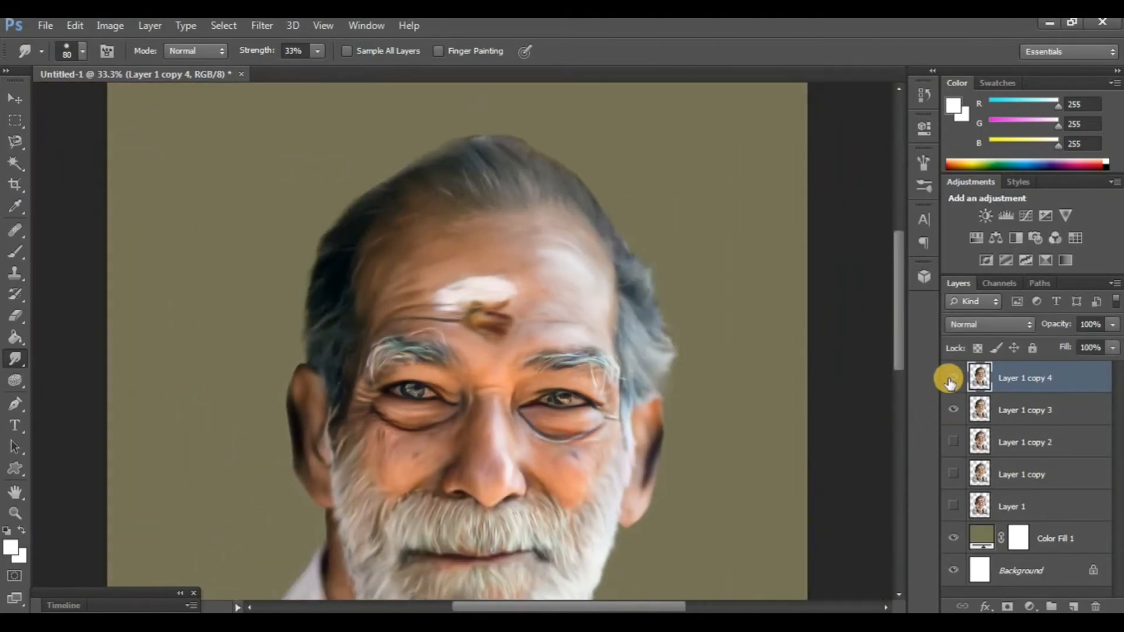
pyautogui.click(954, 378)
pyautogui.click(953, 377)
pyautogui.click(953, 410)
# Step: Smudge the skin of the neck and upper chest below the beard smooth, enlarging the Smudge brush to 100 px
pyautogui.scroll(-3, 463, 442)
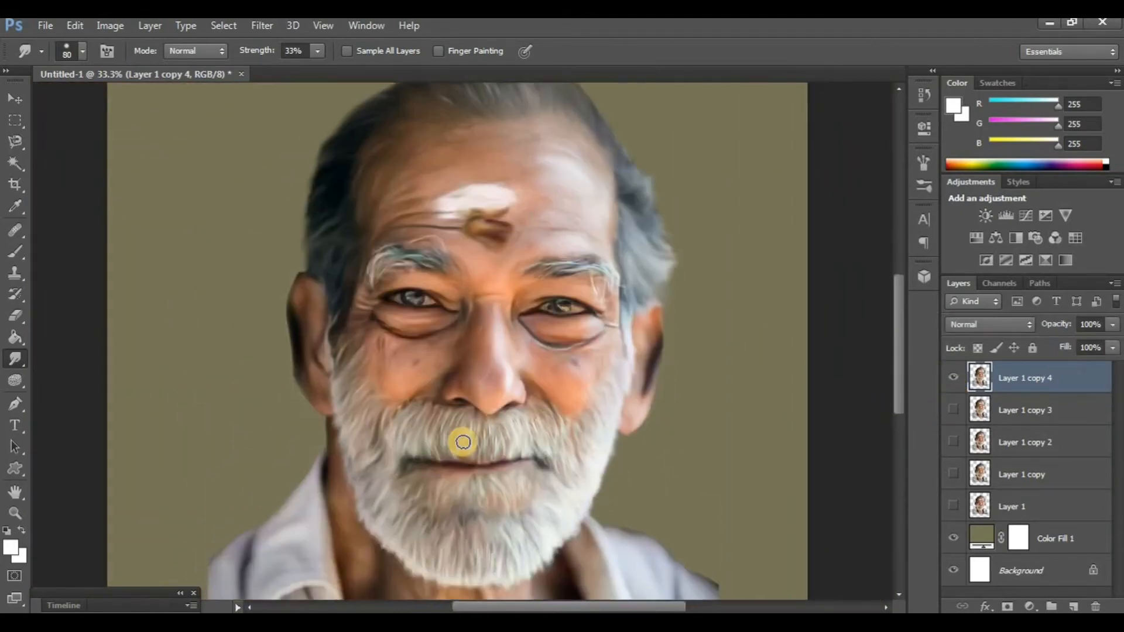
pyautogui.scroll(-4, 464, 442)
pyautogui.hotkey('ctrl', '+')
pyautogui.hotkey('ctrl', '+')
pyautogui.hscroll(-2, 380, 288)
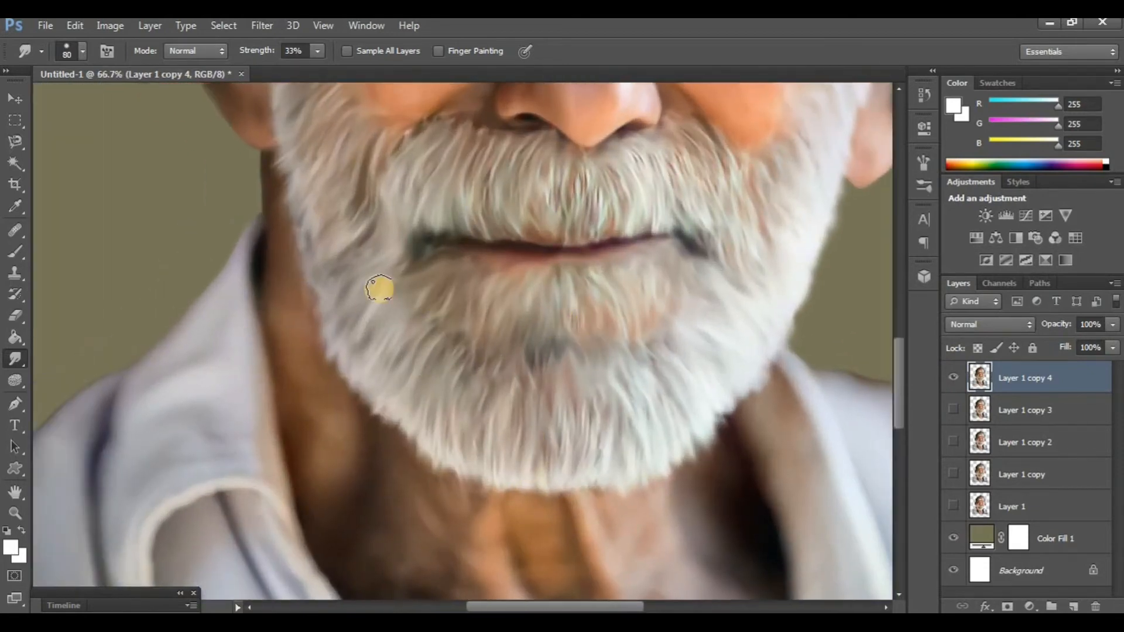
pyautogui.scroll(-2, 380, 288)
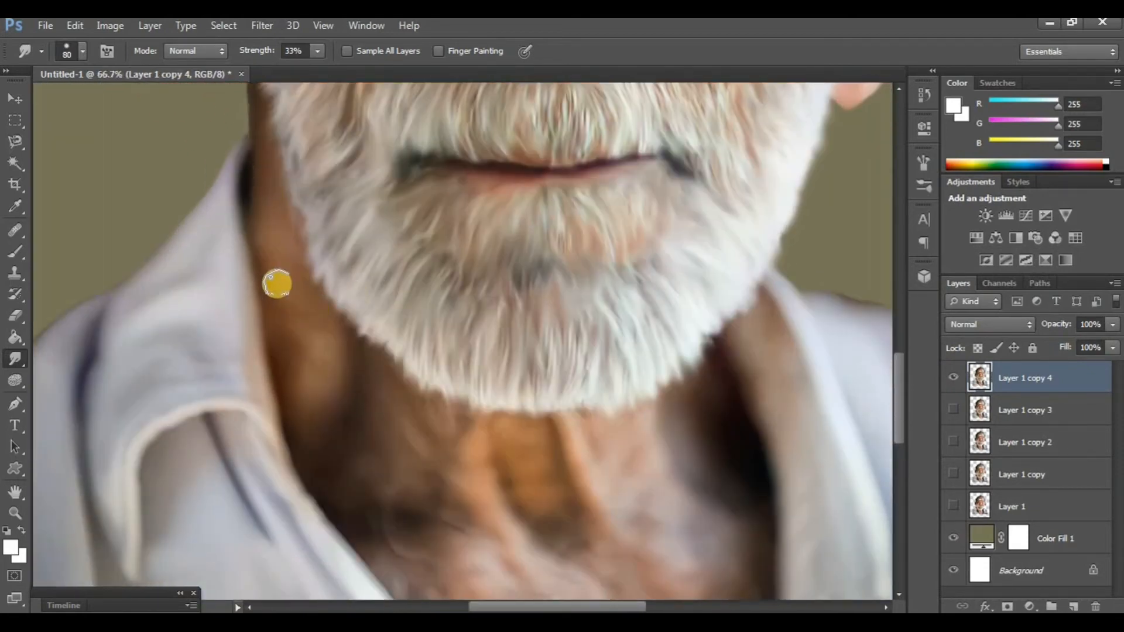
pyautogui.hscroll(1, 304, 344)
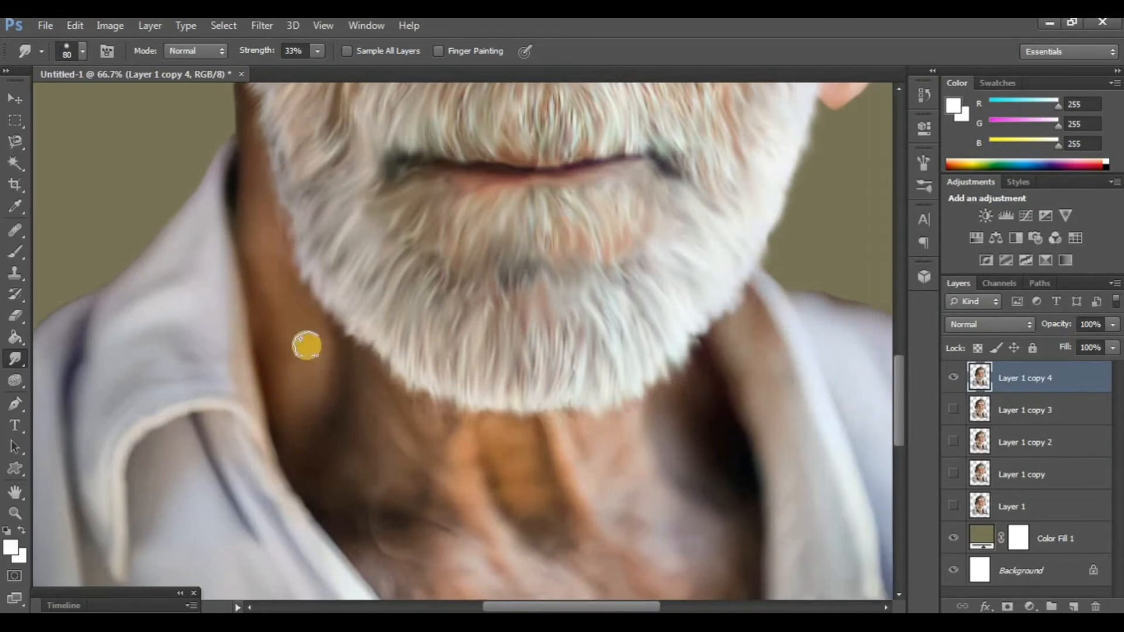
pyautogui.scroll(-4, 306, 344)
pyautogui.press(']')
pyautogui.press(']')
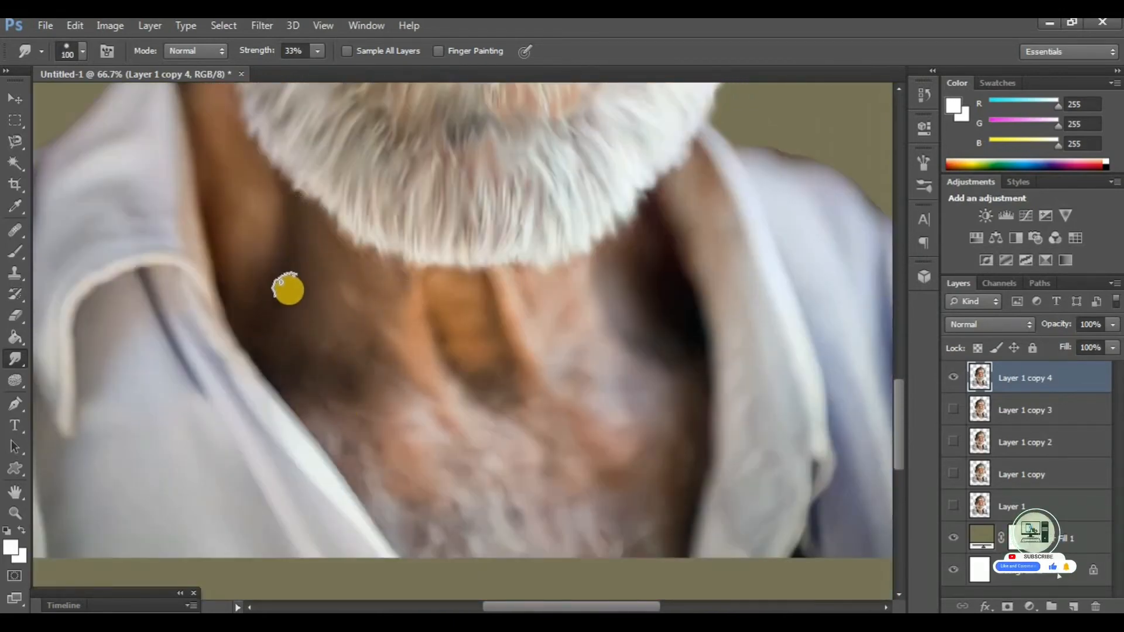
pyautogui.hscroll(2, 402, 351)
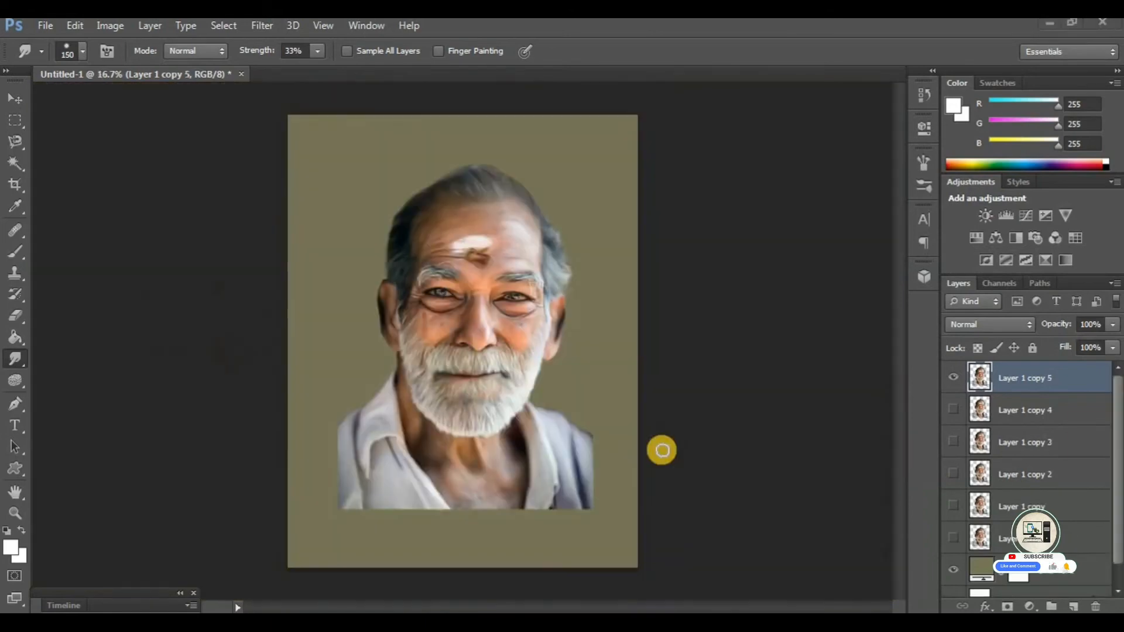
# Step: Toggle Layer 1 copy 5's visibility to compare the smudged neck and shirt with the unsmudged version
pyautogui.hotkey('ctrl', '+')
pyautogui.hotkey('ctrl', '+')
pyautogui.hotkey('ctrl', '+')
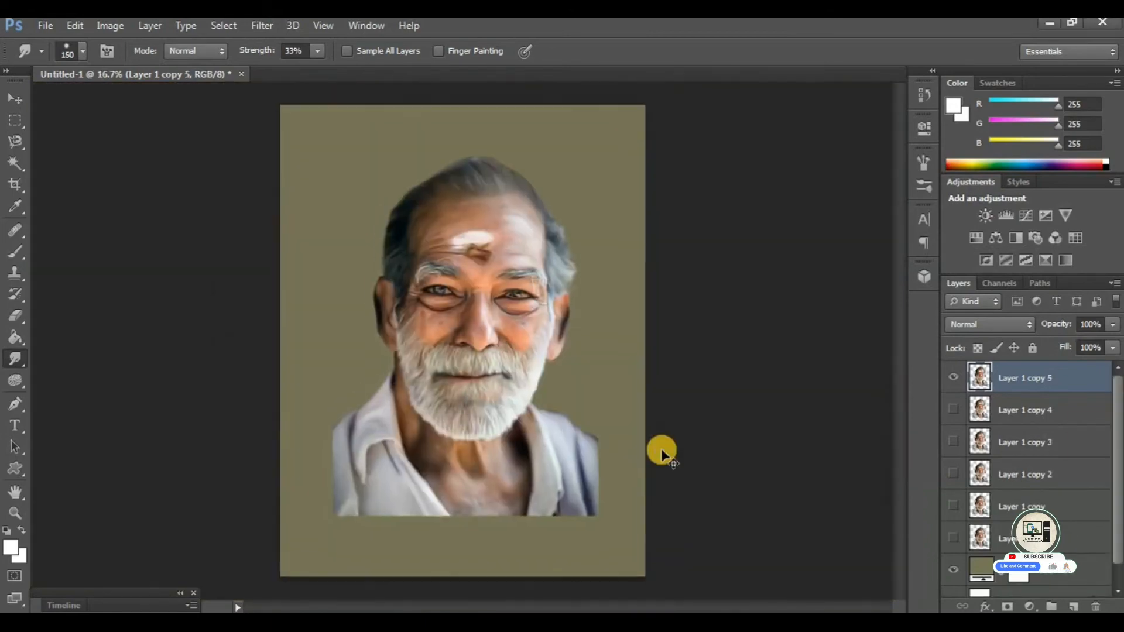
pyautogui.hotkey('ctrl', '-')
pyautogui.hotkey('ctrl', '-')
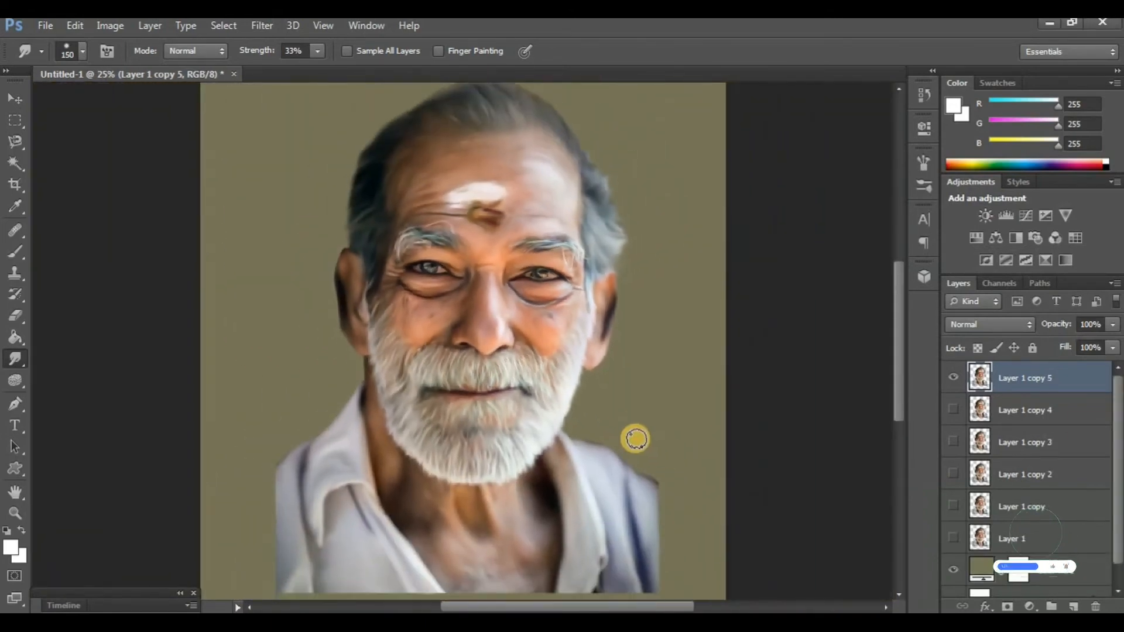
pyautogui.click(949, 380)
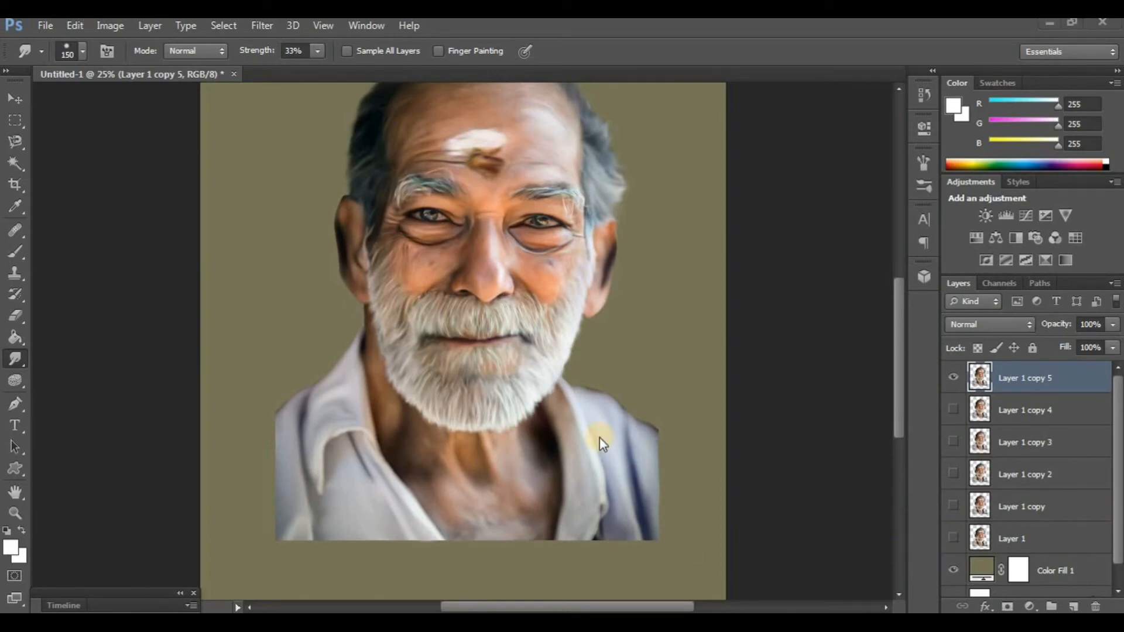
# Step: Add a new empty layer directly above Color Fill 1 and pick a 300 px textured brush preset for the Brush tool
pyautogui.hotkey('ctrl', '-')
pyautogui.click(1018, 568)
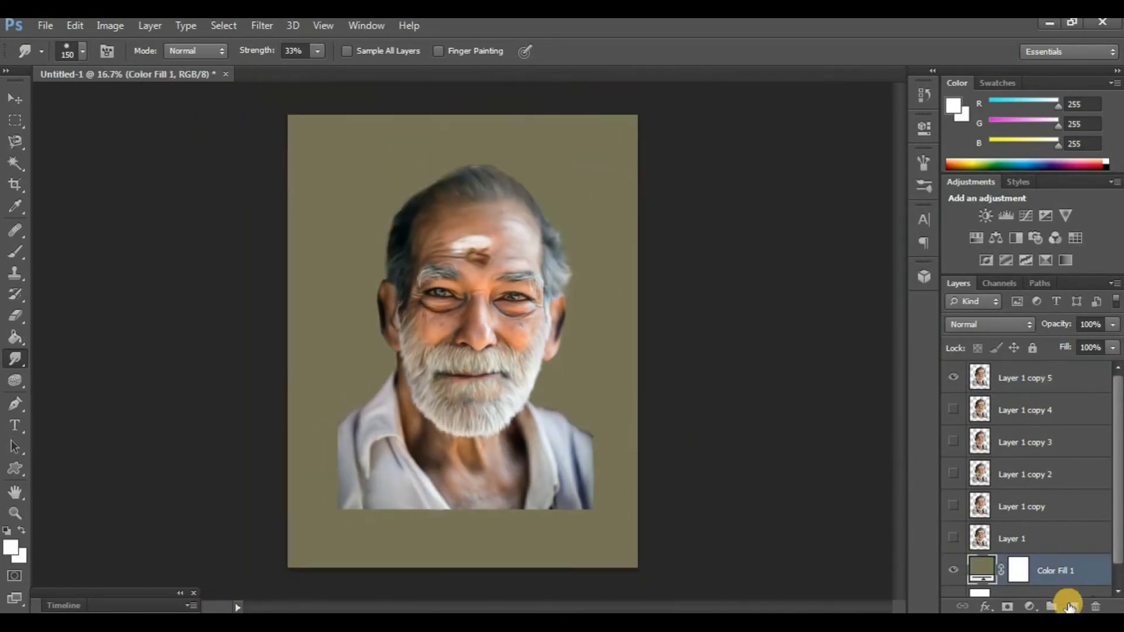
pyautogui.click(1073, 607)
pyautogui.press('b')
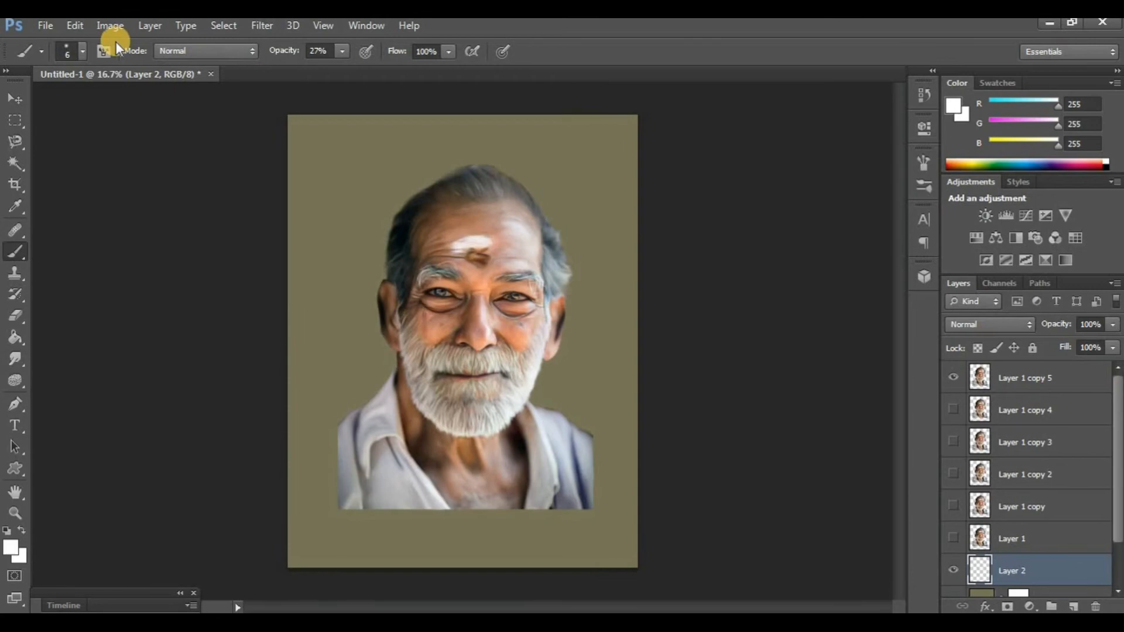
pyautogui.click(79, 51)
pyautogui.moveTo(188, 181); pyautogui.dragTo(183, 244)
pyautogui.doubleClick(76, 258)
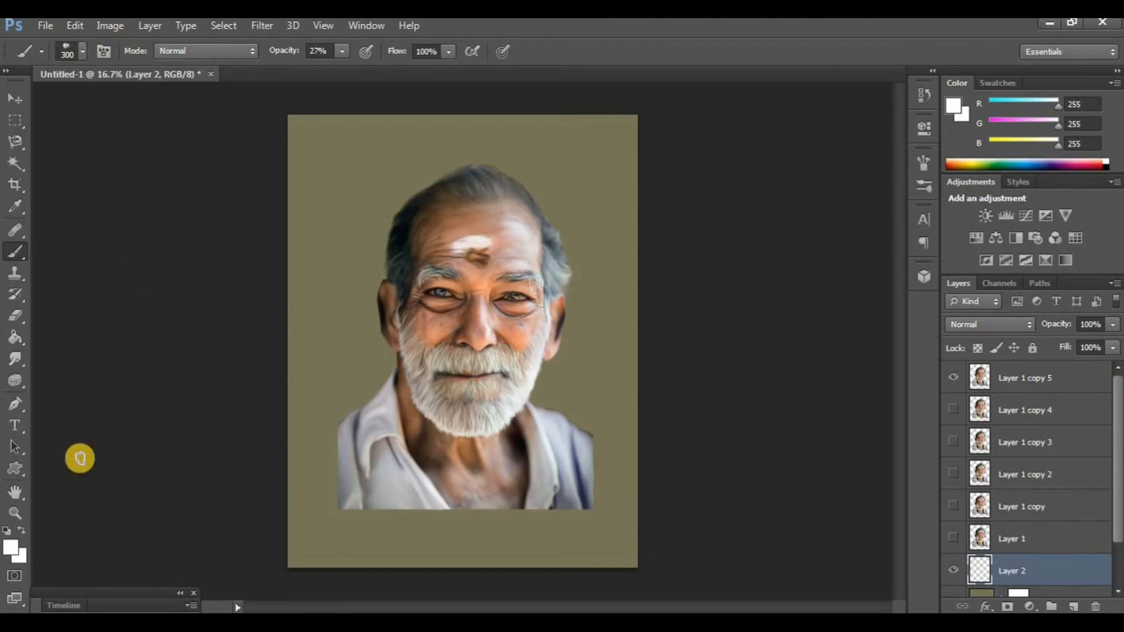
# Step: Set the foreground colour to the light olive grey #91907a
pyautogui.click(11, 547)
pyautogui.moveTo(877, 456); pyautogui.dragTo(891, 421)
pyautogui.moveTo(811, 371); pyautogui.dragTo(695, 334)
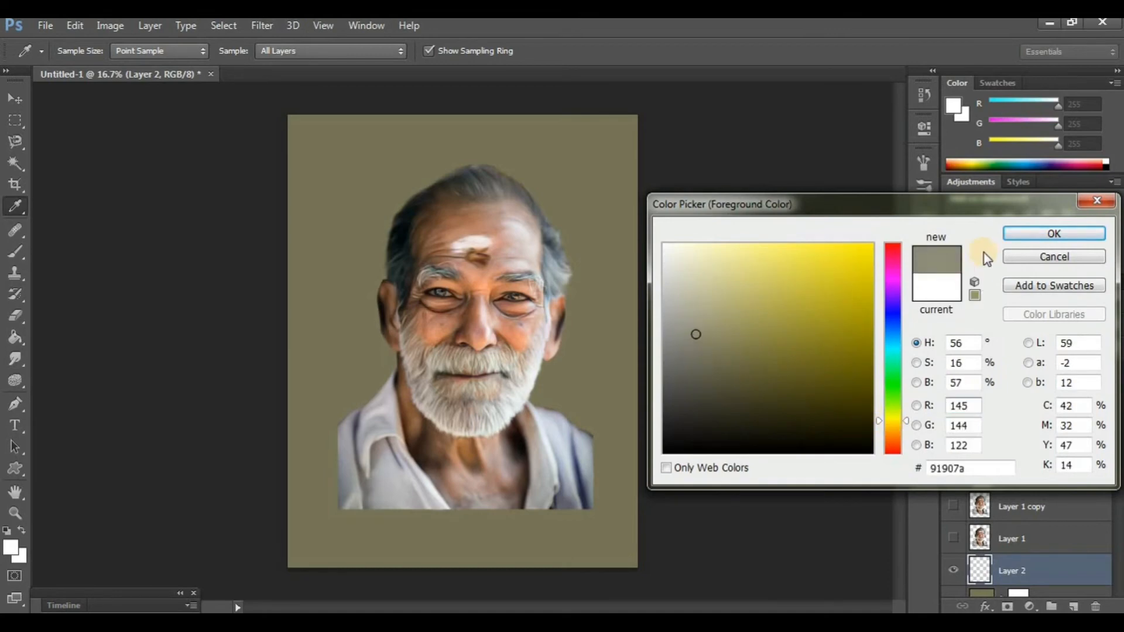
pyautogui.click(1032, 234)
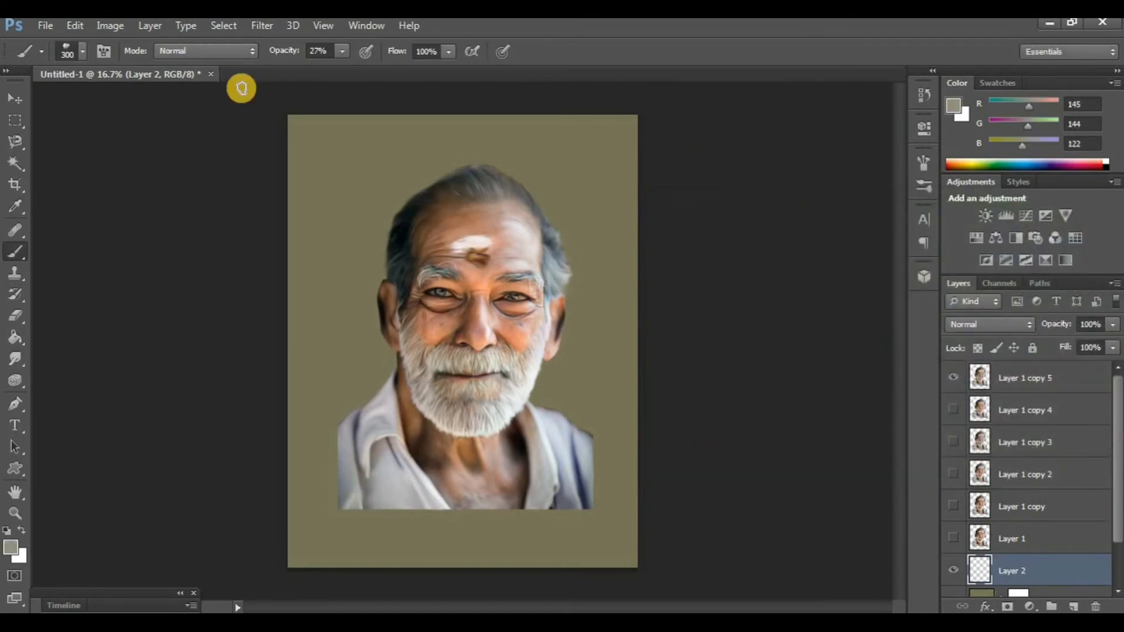
# Step: Paint soft strokes over the background around the shoulders with the brush at 14% opacity and 1500 px
pyautogui.click(341, 52)
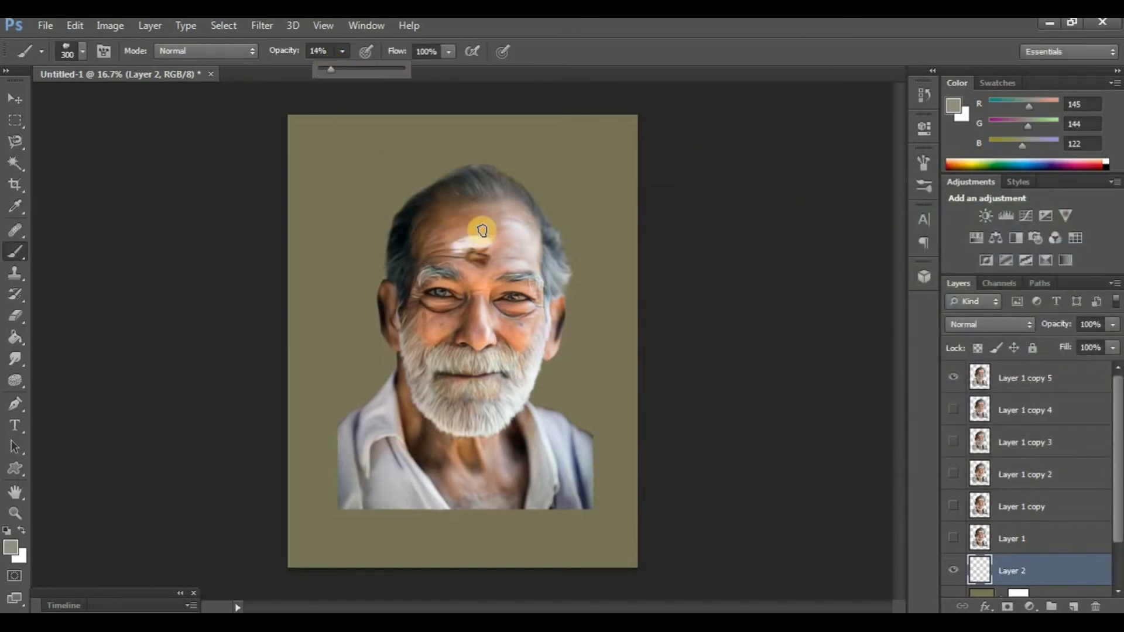
pyautogui.click(477, 234)
pyautogui.press(']')
pyautogui.press(']')
pyautogui.press(']')
pyautogui.press(']')
pyautogui.press(']')
pyautogui.press(']')
pyautogui.press(']')
pyautogui.press(']')
pyautogui.press(']')
pyautogui.press(']')
pyautogui.press(']')
pyautogui.press(']')
pyautogui.moveTo(602, 516); pyautogui.dragTo(604, 452)
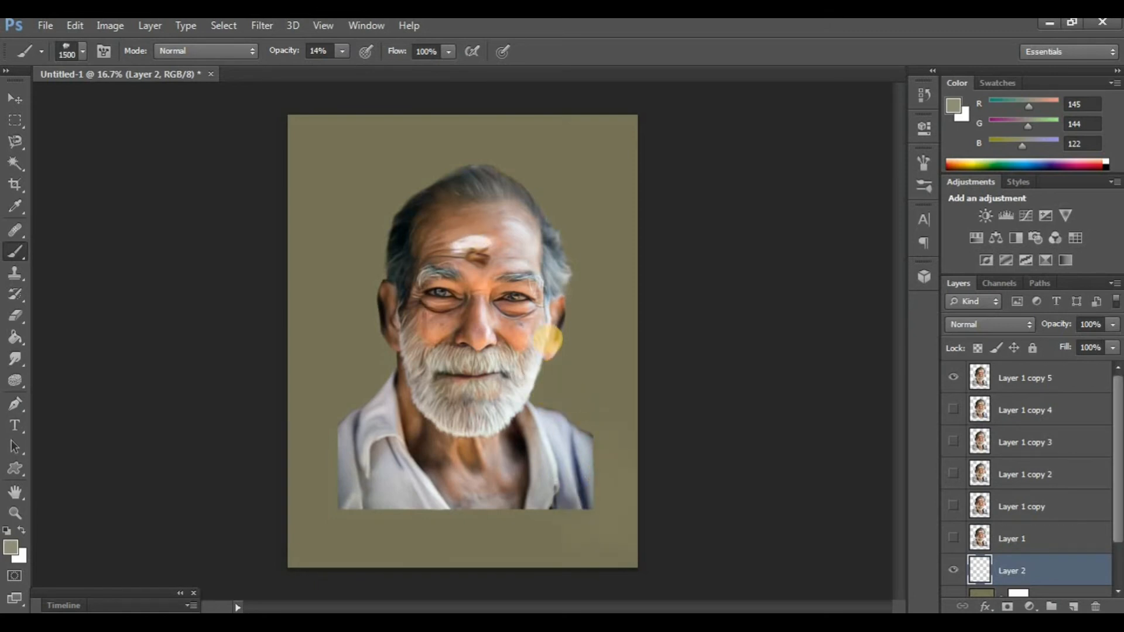
pyautogui.moveTo(483, 502)
pyautogui.mouseDown()
pyautogui.moveTo(402, 501)
pyautogui.moveTo(324, 438)
pyautogui.mouseUp()
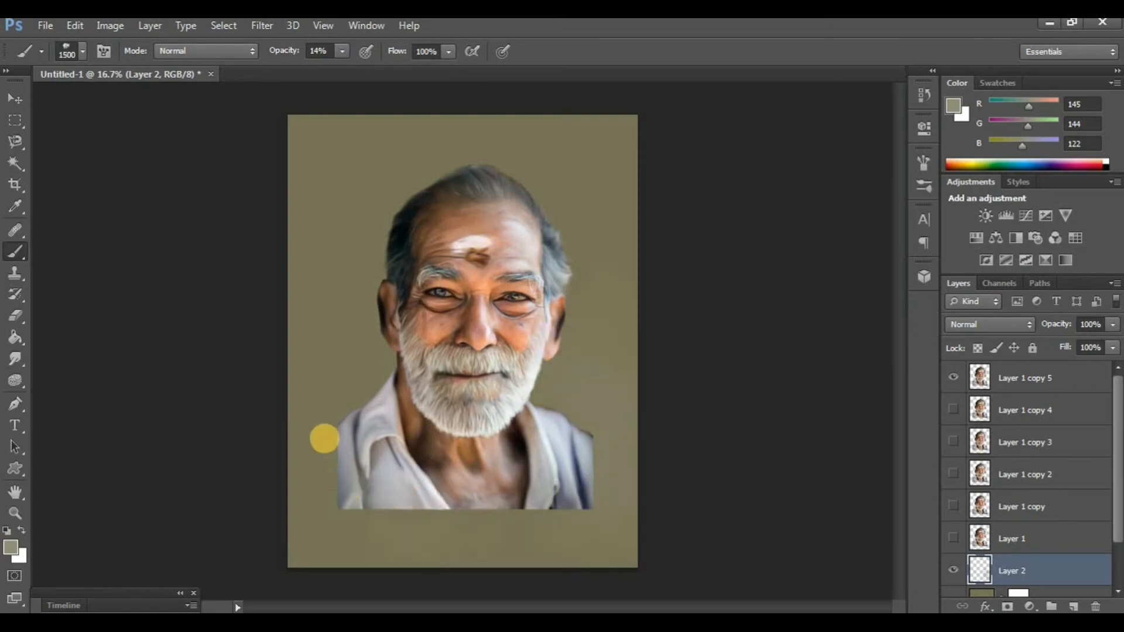
# Step: Set the foreground colour to mustard, RGB 168, 162, 68, and paint it softly on the background beside the head
pyautogui.click(13, 547)
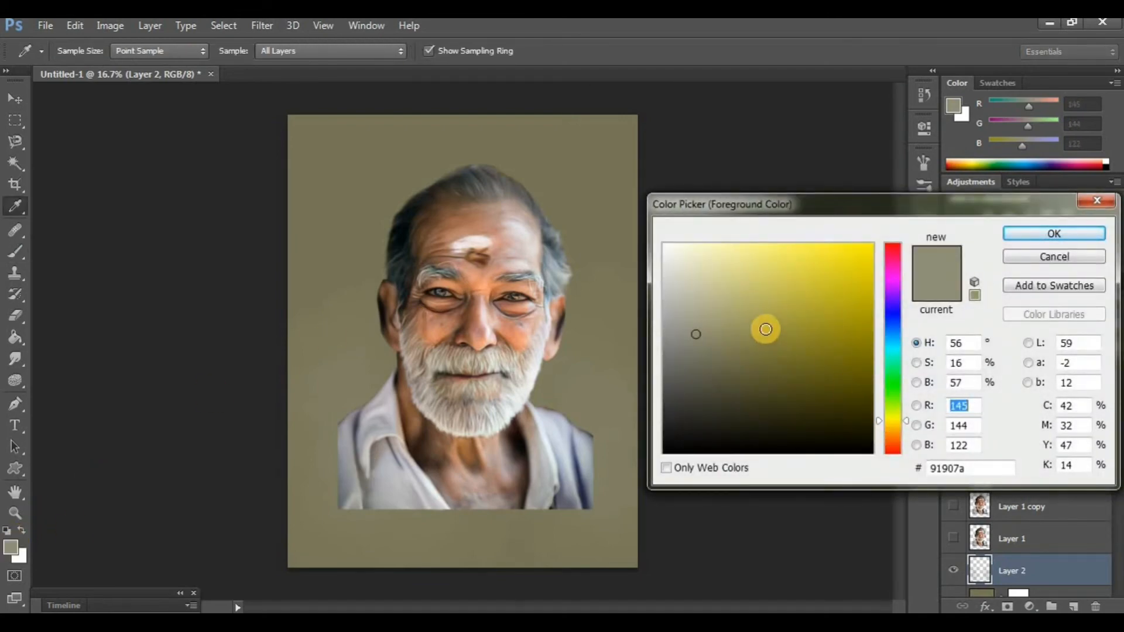
pyautogui.click(787, 315)
pyautogui.click(1027, 233)
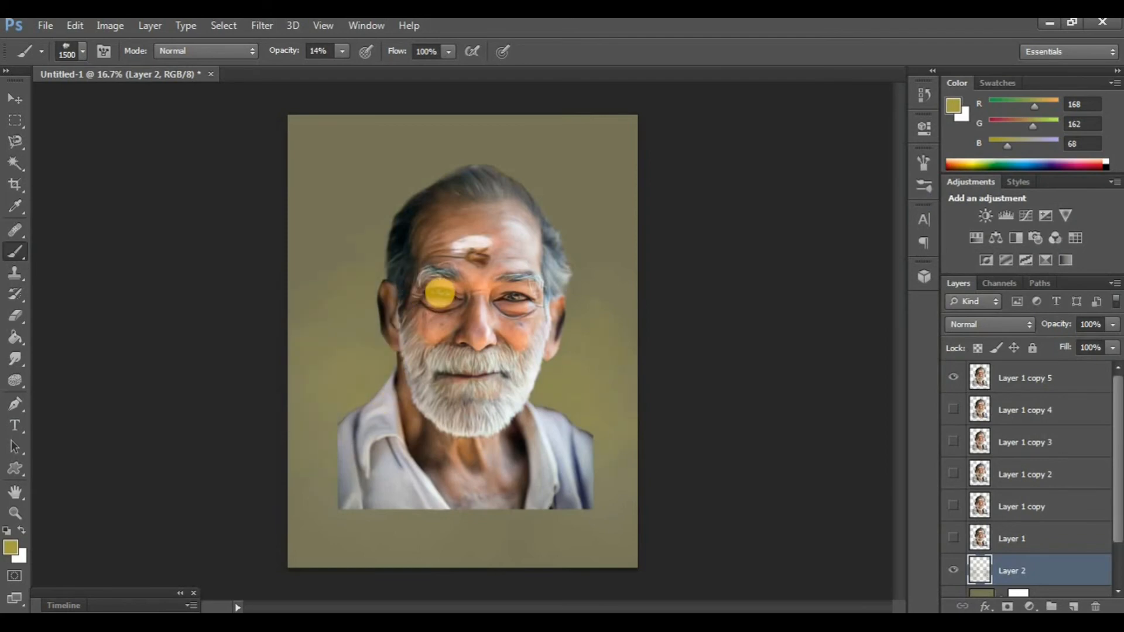
# Step: Set the foreground colour to yellow #d7cd31 and paint soft strokes on the background beside the right-hand shoulder and ear
pyautogui.click(825, 277)
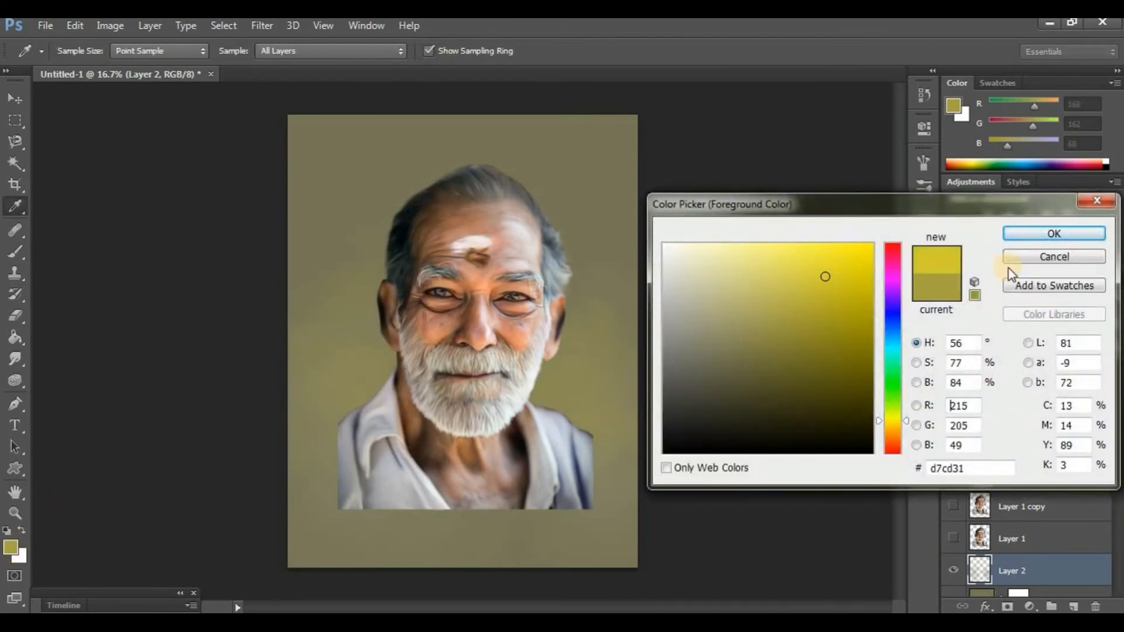
pyautogui.press('Return')
pyautogui.moveTo(612, 417)
pyautogui.mouseDown()
pyautogui.moveTo(553, 405)
pyautogui.moveTo(597, 312)
pyautogui.mouseUp()
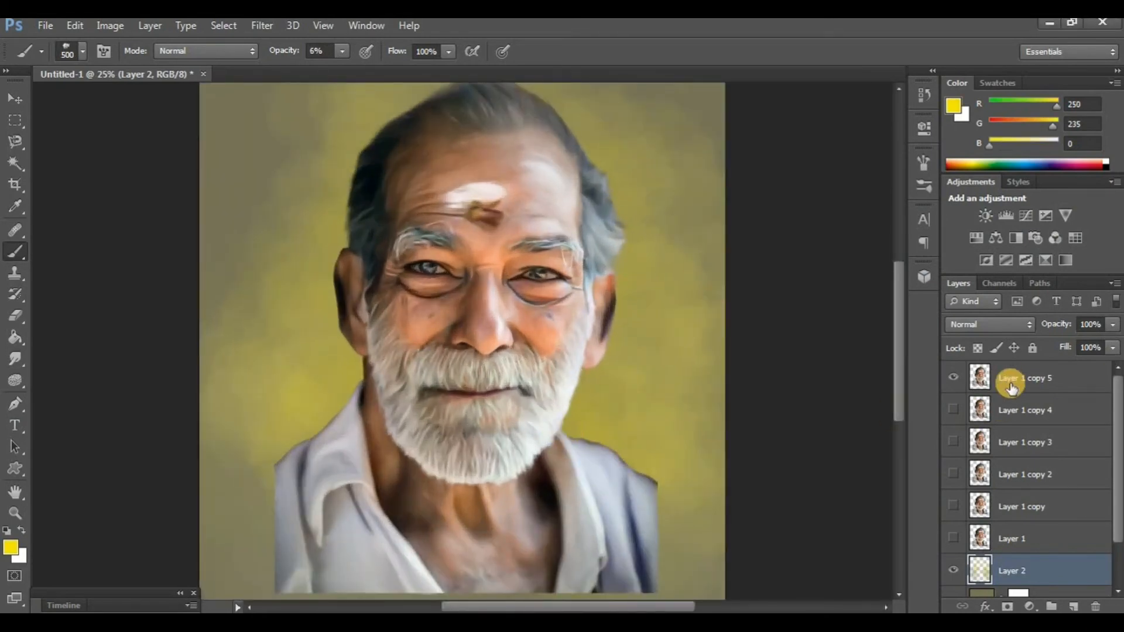
# Step: Smudge the shirt's shoulder, side and lower edges on Layer 1 copy 5 into the background with a 200 px Smudge brush at 33% strength
pyautogui.click(1024, 378)
pyautogui.press('r')
pyautogui.scroll(2, 359, 432)
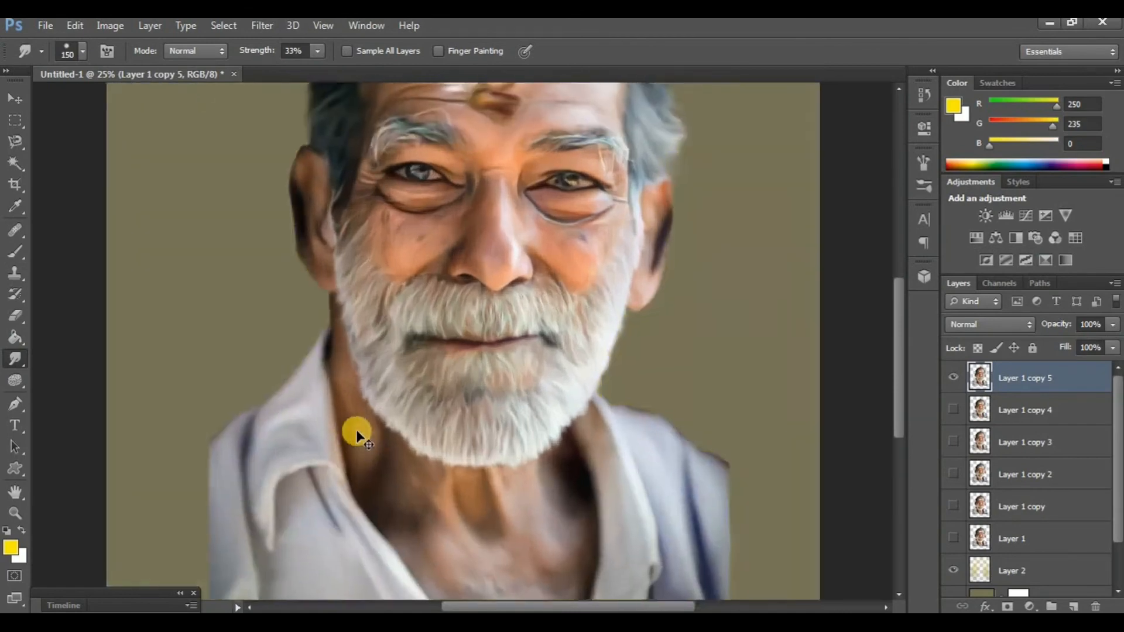
pyautogui.press(']')
pyautogui.press(']')
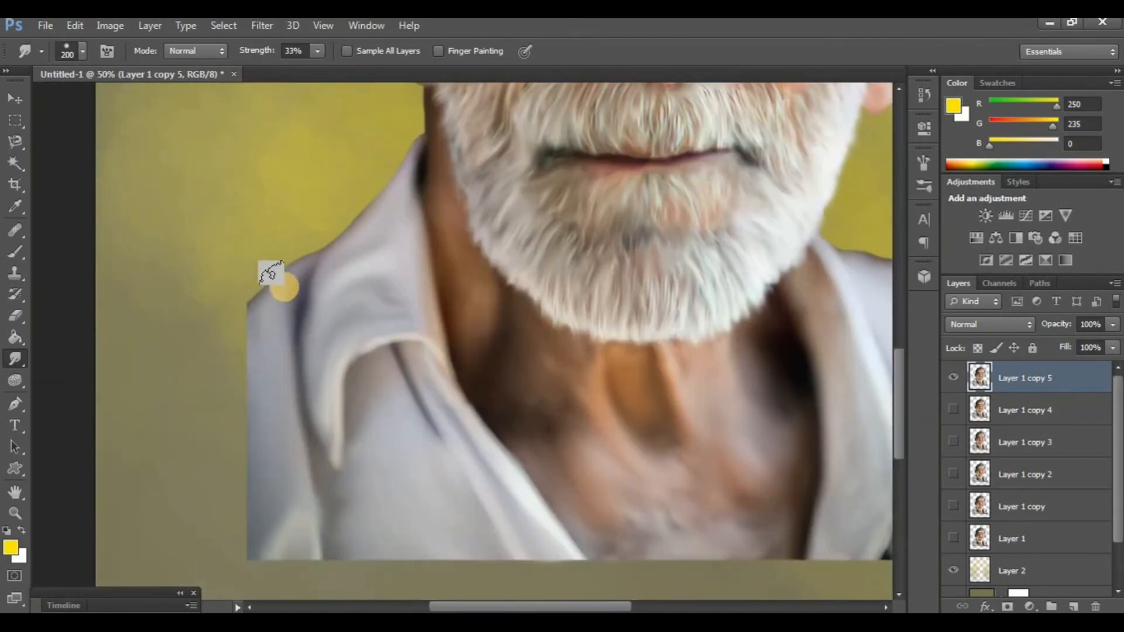
pyautogui.scroll(-1, 269, 269)
pyautogui.moveTo(203, 300)
pyautogui.mouseDown()
pyautogui.moveTo(272, 300)
pyautogui.moveTo(200, 345)
pyautogui.moveTo(255, 342)
pyautogui.moveTo(216, 404)
pyautogui.moveTo(270, 395)
pyautogui.moveTo(226, 426)
pyautogui.moveTo(236, 452)
pyautogui.moveTo(273, 445)
pyautogui.moveTo(204, 497)
pyautogui.moveTo(273, 489)
pyautogui.moveTo(292, 509)
pyautogui.mouseUp()
pyautogui.scroll(-3, 539, 459)
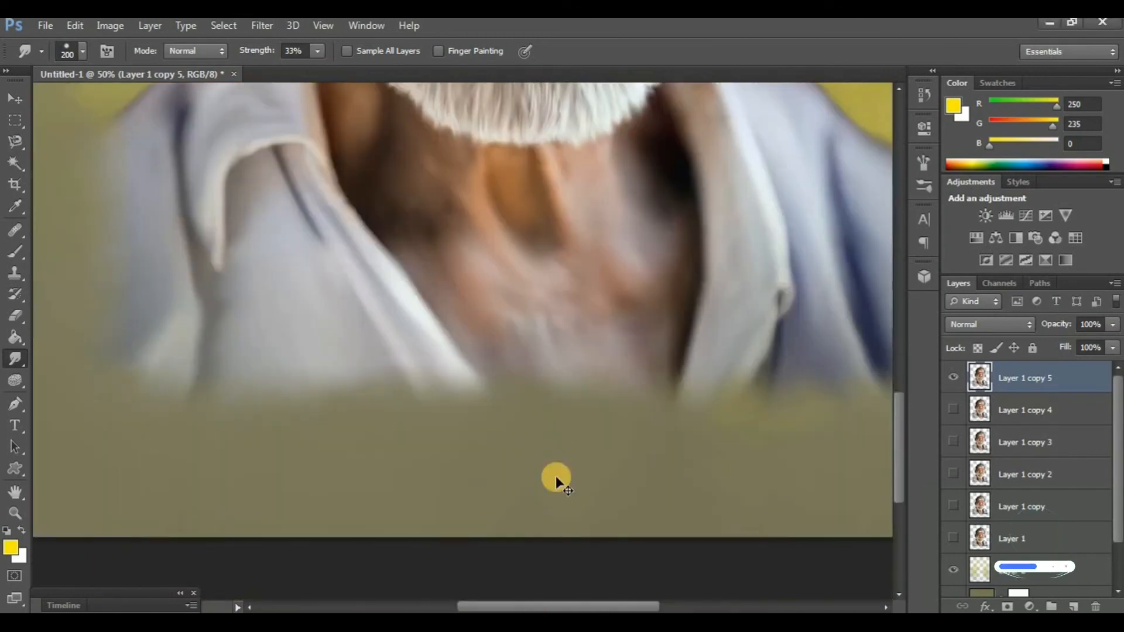
pyautogui.hotkey('ctrl', '-')
pyautogui.hotkey('ctrl', '-')
pyautogui.hotkey('ctrl', '+')
pyautogui.click(895, 575)
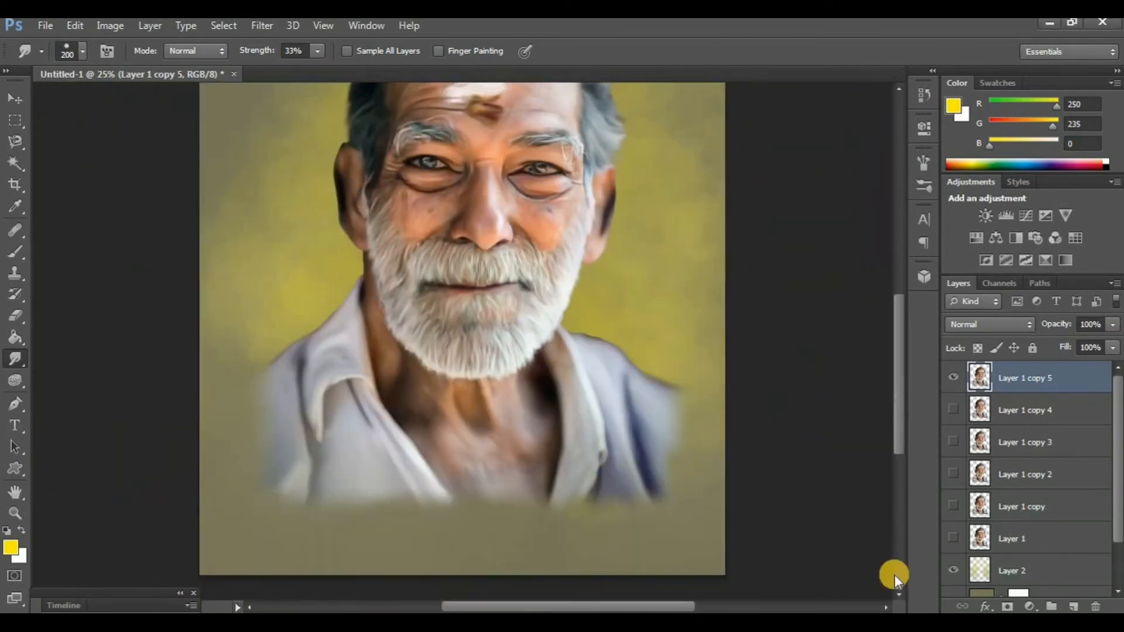
# Step: Add a new layer above Layer 1 copy 5 and set up a soft 500 px brush at 24% opacity
pyautogui.click(1070, 607)
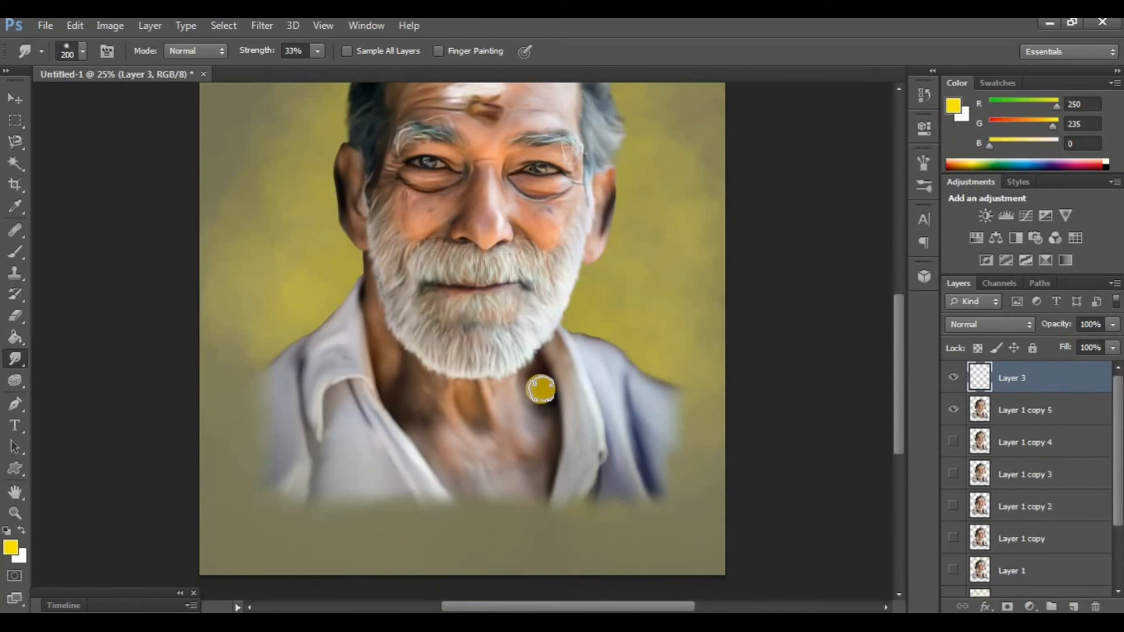
pyautogui.press('b')
pyautogui.click(83, 51)
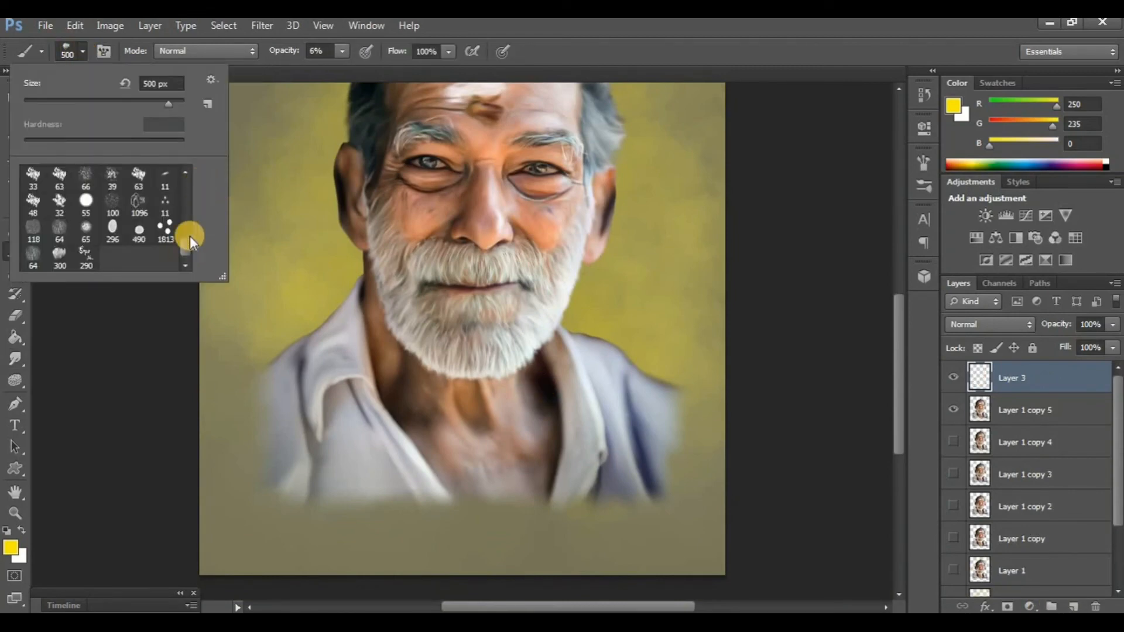
pyautogui.click(143, 178)
pyautogui.click(143, 178)
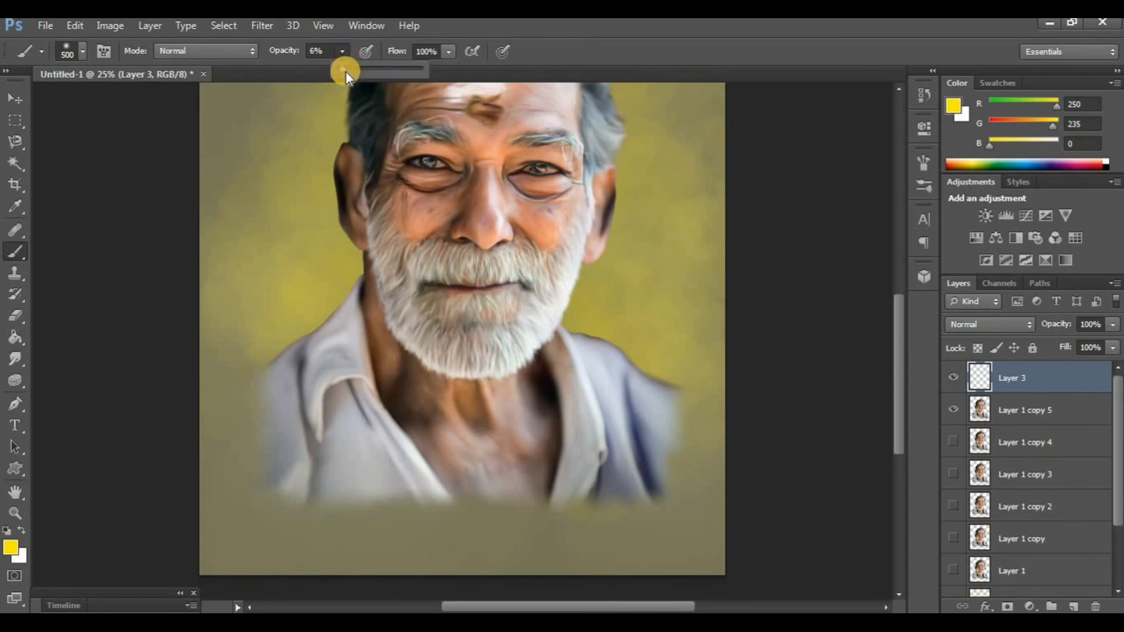
pyautogui.moveTo(346, 71); pyautogui.dragTo(357, 65)
# Step: Sample the olive background colour and paint it softly over the lower shirt and shoulder edges on Layer 3 to fade them out
pyautogui.scroll(-3, 454, 346)
pyautogui.keyDown('alt'); pyautogui.click(219, 325); pyautogui.keyUp('alt')
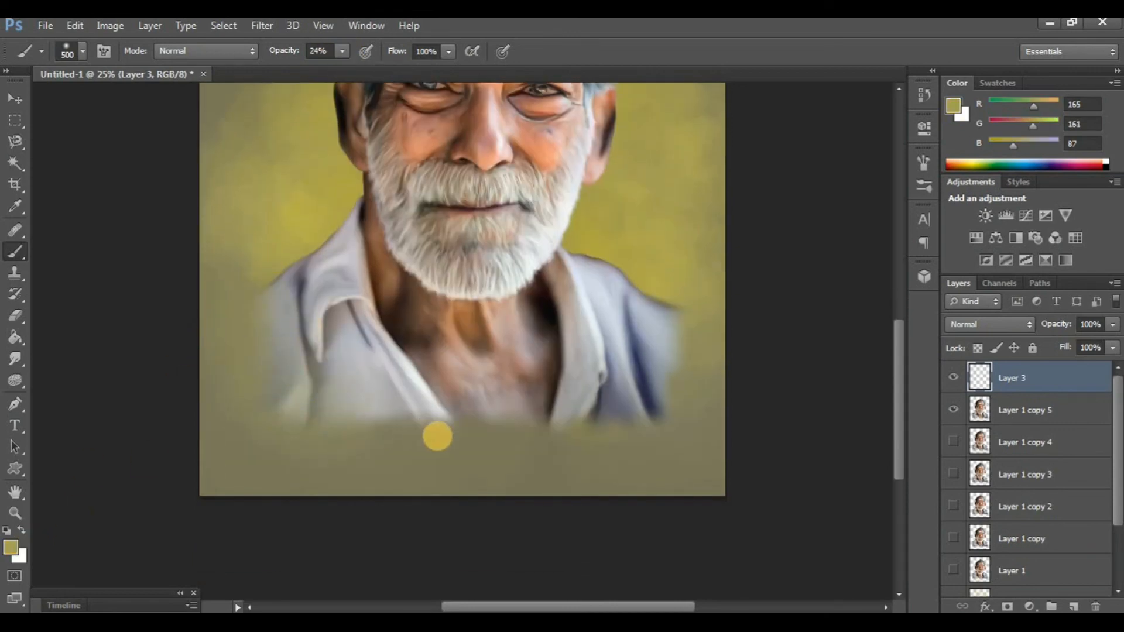
pyautogui.moveTo(437, 437)
pyautogui.mouseDown()
pyautogui.moveTo(627, 416)
pyautogui.moveTo(712, 385)
pyautogui.mouseUp()
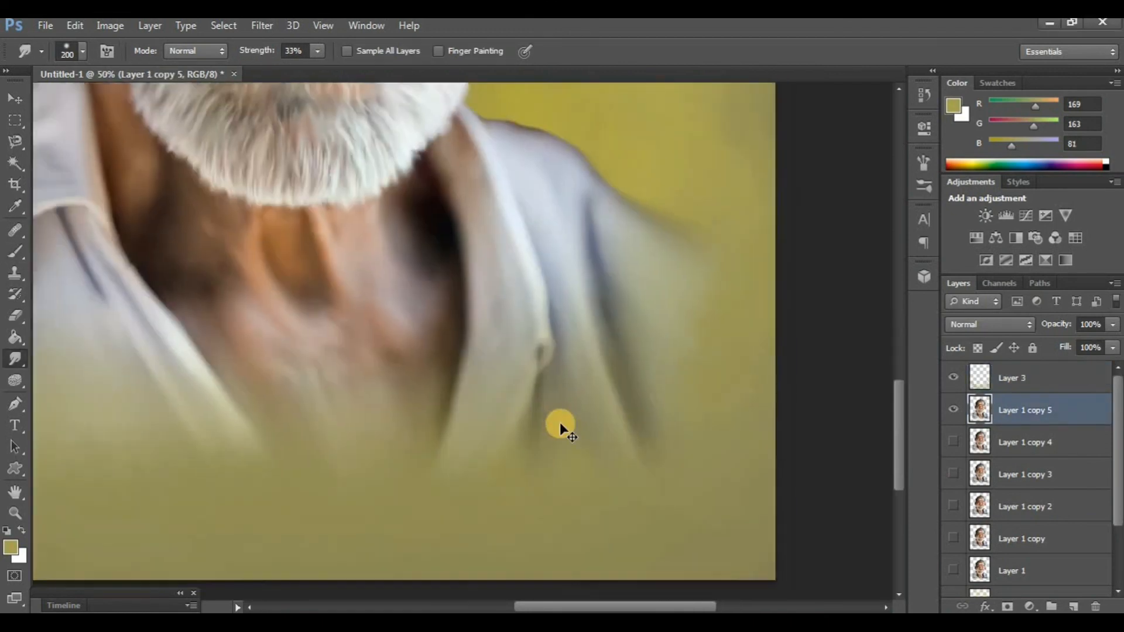
# Step: Hide and show Layer 3 to compare the whole portrait with and without the painted fade
pyautogui.hotkey('ctrl', '-')
pyautogui.hotkey('ctrl', '-')
pyautogui.hotkey('ctrl', '-')
pyautogui.click(955, 378)
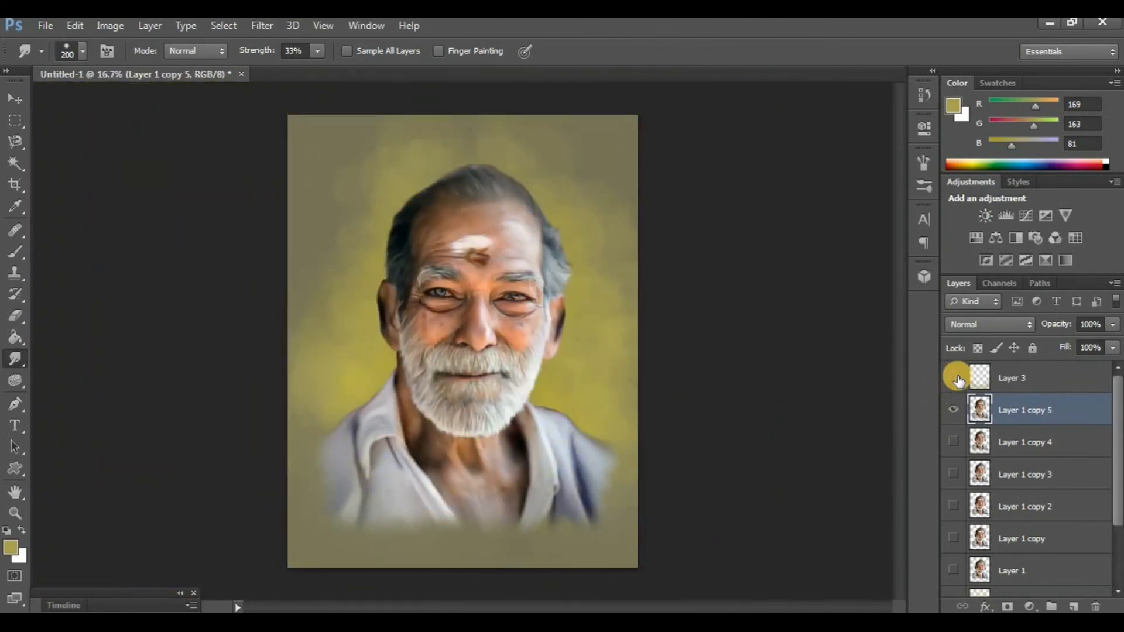
pyautogui.click(955, 379)
# Step: Select Layer 3, switch to the Pencil tool with the 200 px signature brush, and choose a darker foreground colour
pyautogui.click(1024, 381)
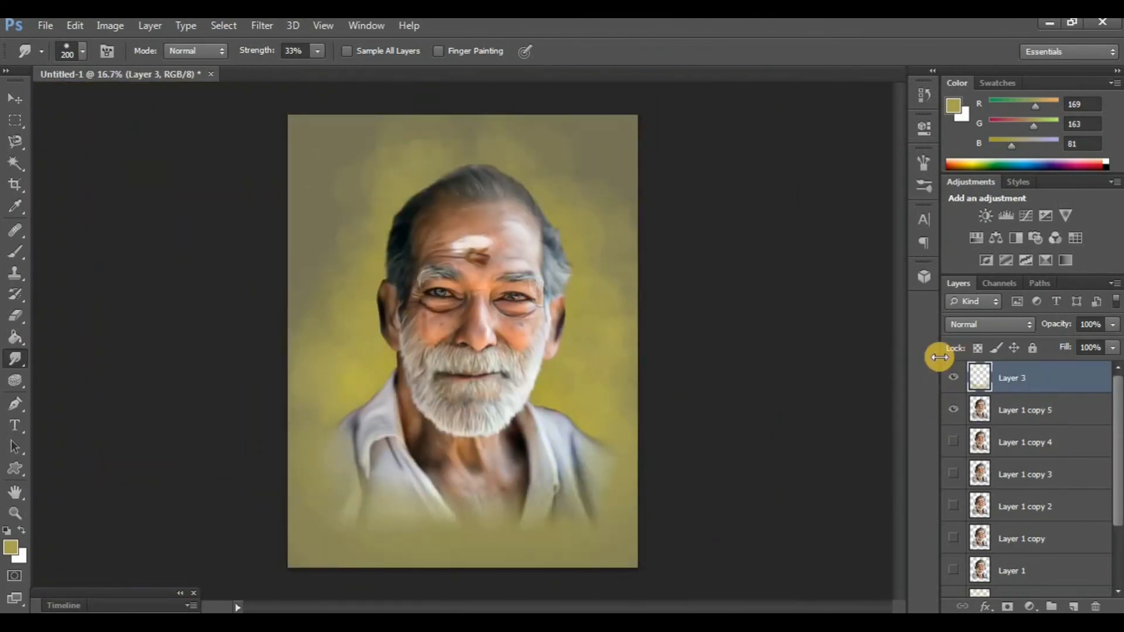
pyautogui.click(12, 255)
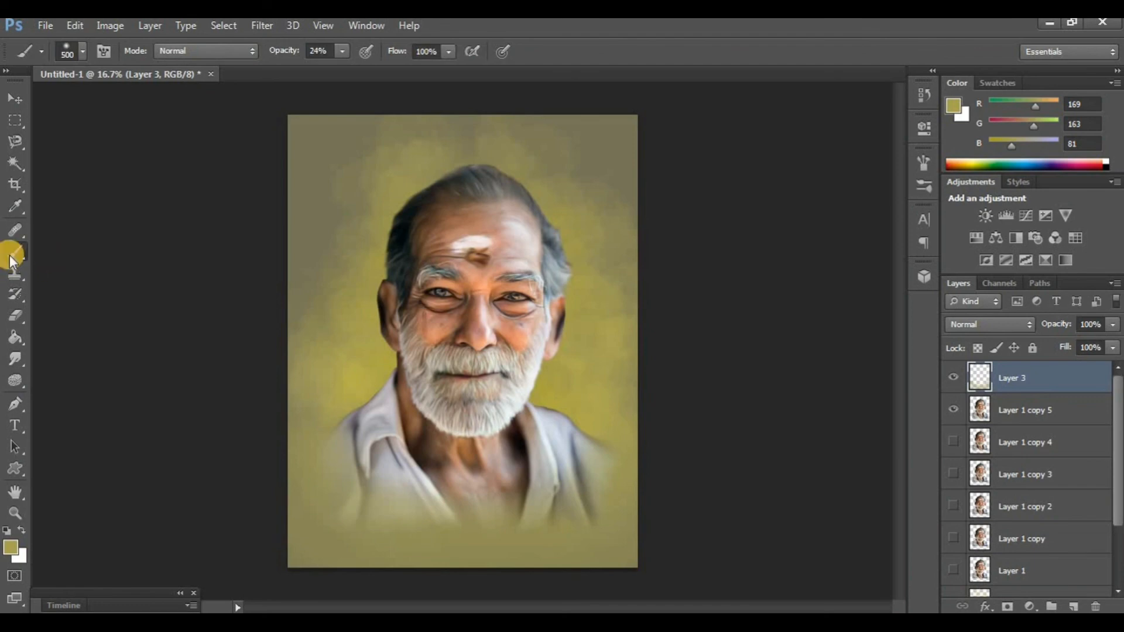
pyautogui.rightClick(32, 261)
pyautogui.click(76, 247)
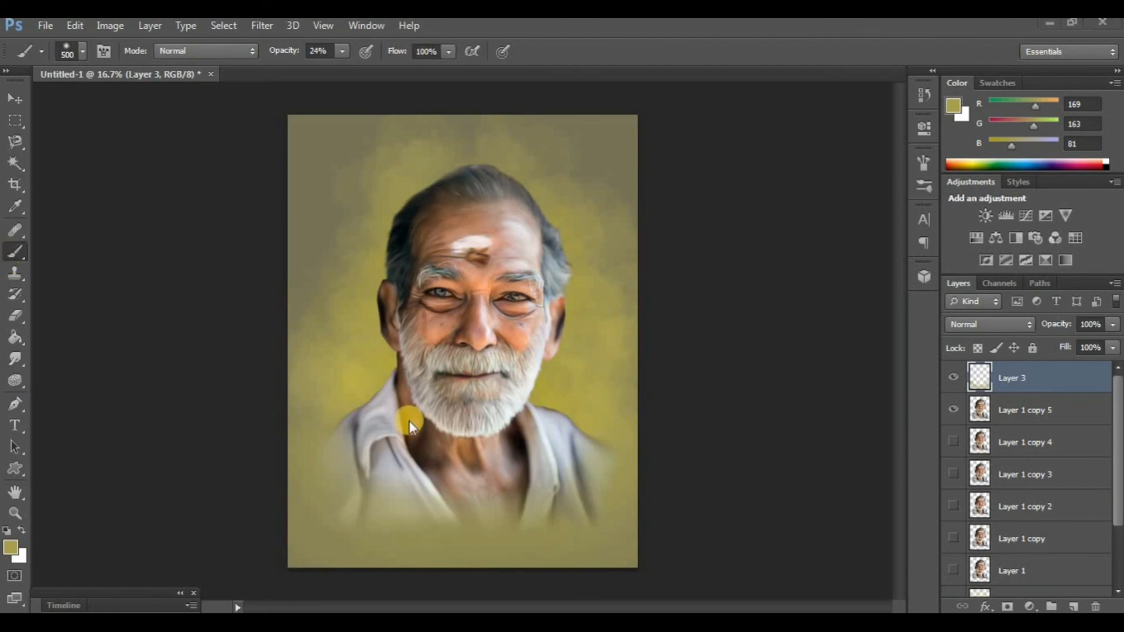
pyautogui.hotkey('shift', 'b')
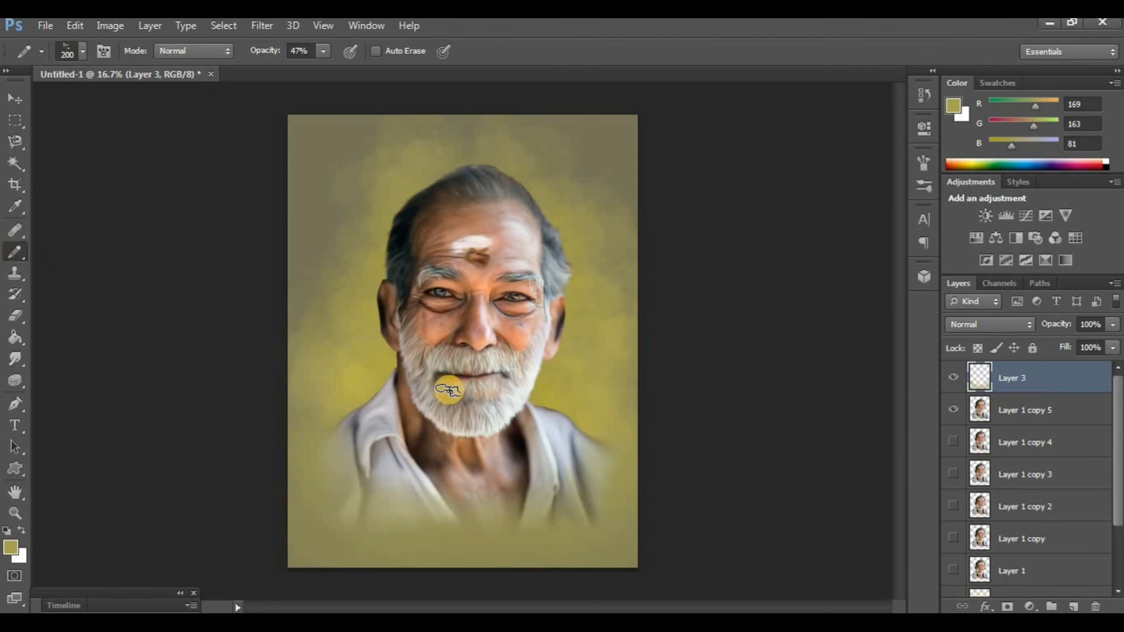
pyautogui.click(14, 553)
pyautogui.moveTo(683, 314); pyautogui.dragTo(650, 468)
pyautogui.click(1054, 234)
# Step: Hide the panels and stamp the signature in the lower-right corner of the painting
pyautogui.press('Tab')
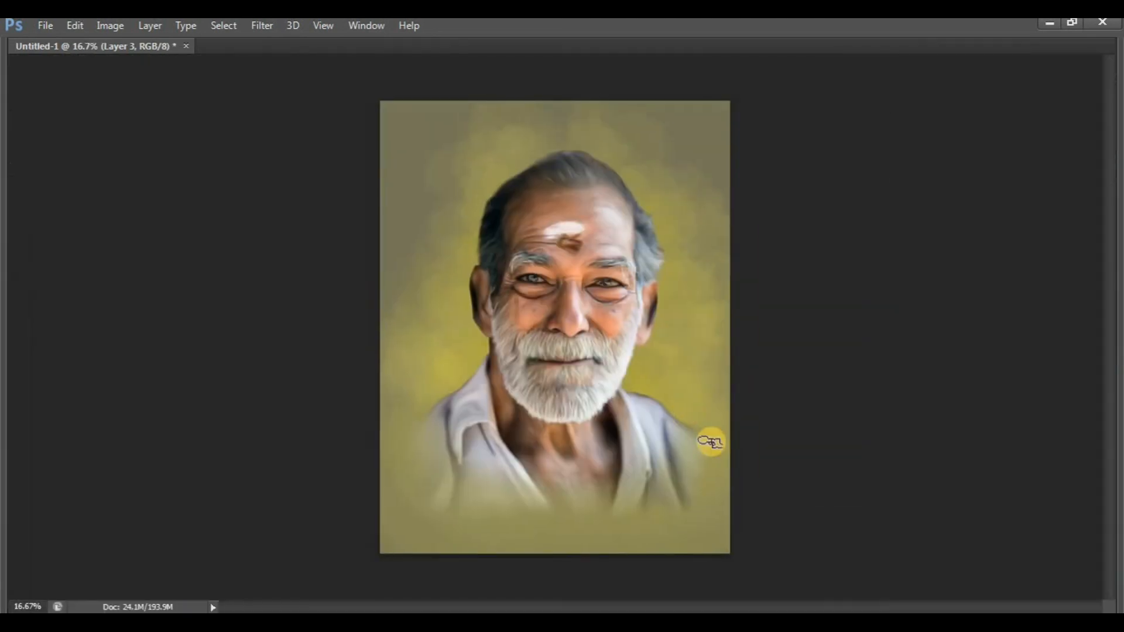
pyautogui.hotkey('ctrl', '+')
pyautogui.hotkey('ctrl', '+')
pyautogui.scroll(-10, 858, 459)
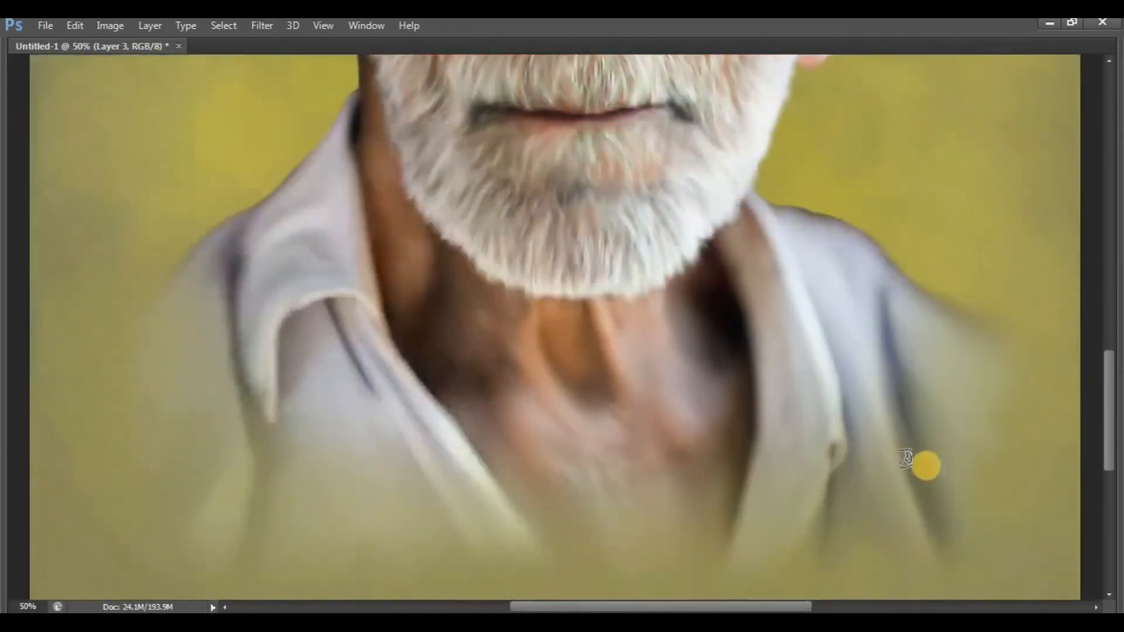
pyautogui.hotkey('ctrl', '-')
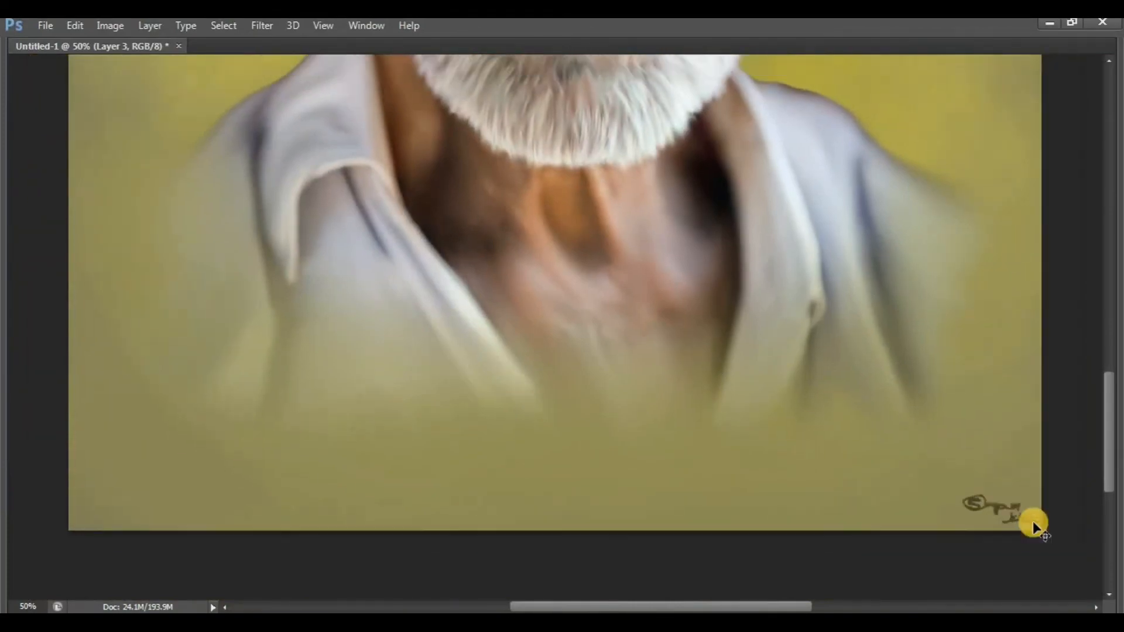